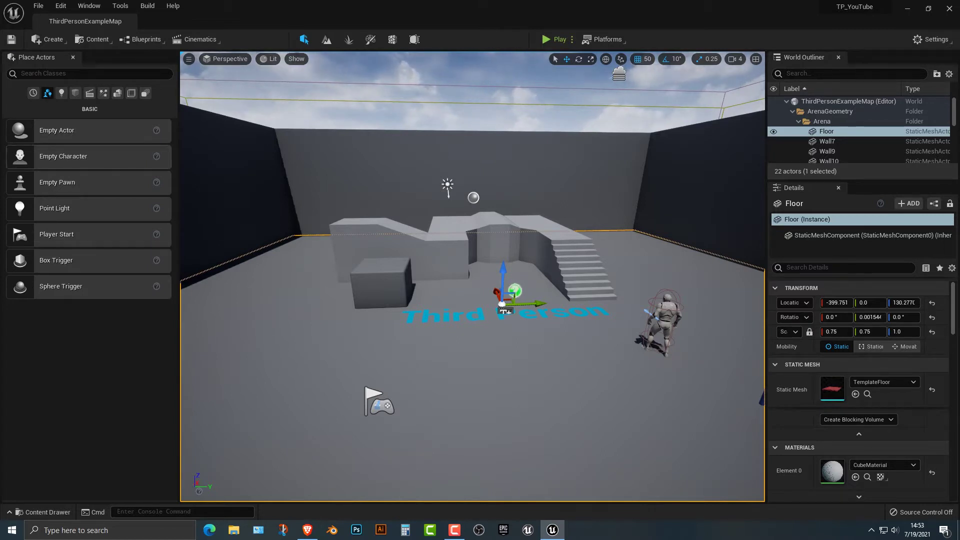
Find the Post Process Volume actor and place it in the level beside the cube
{"action": "left_click", "coordinate": [90, 73]}
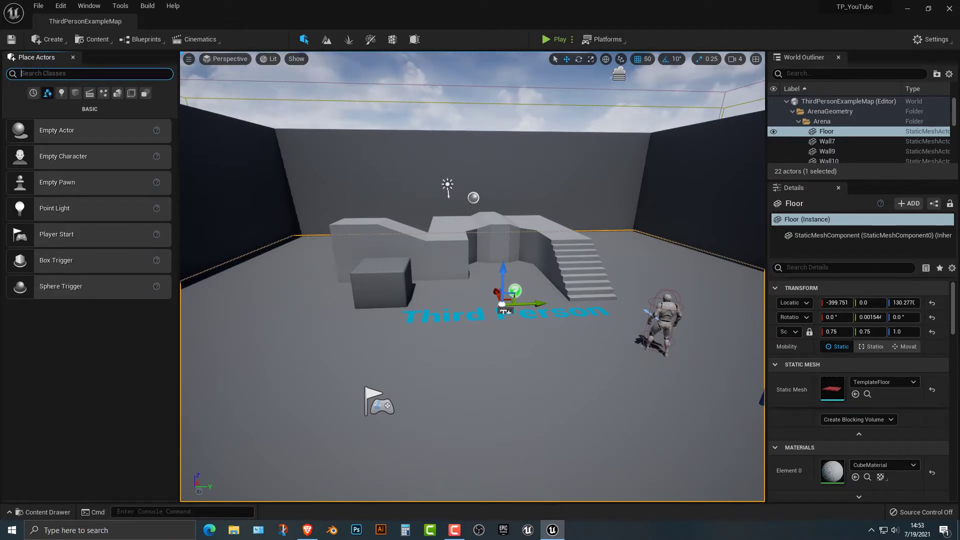
{"action": "type", "text": "post"}
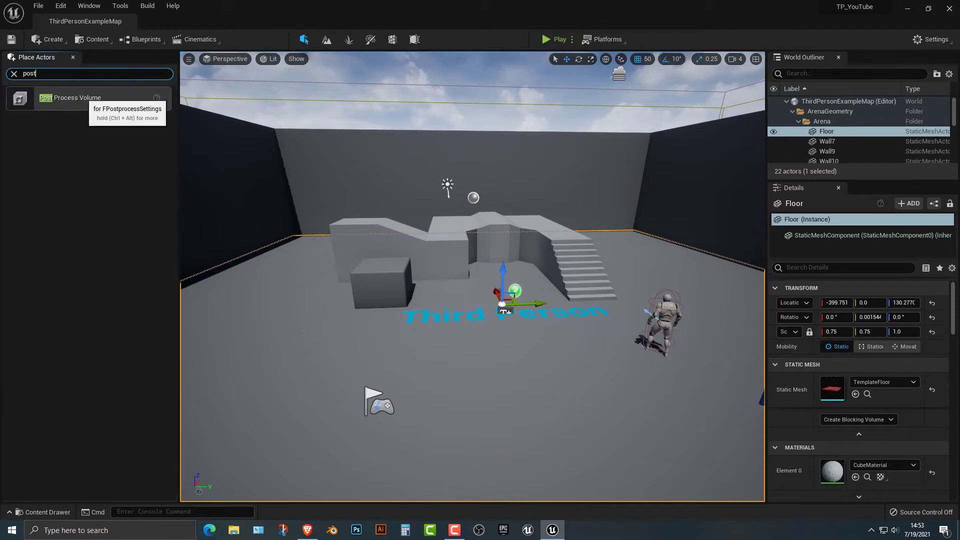
{"action": "left_click_drag", "start_coordinate": [70, 98], "coordinate": [353, 325]}
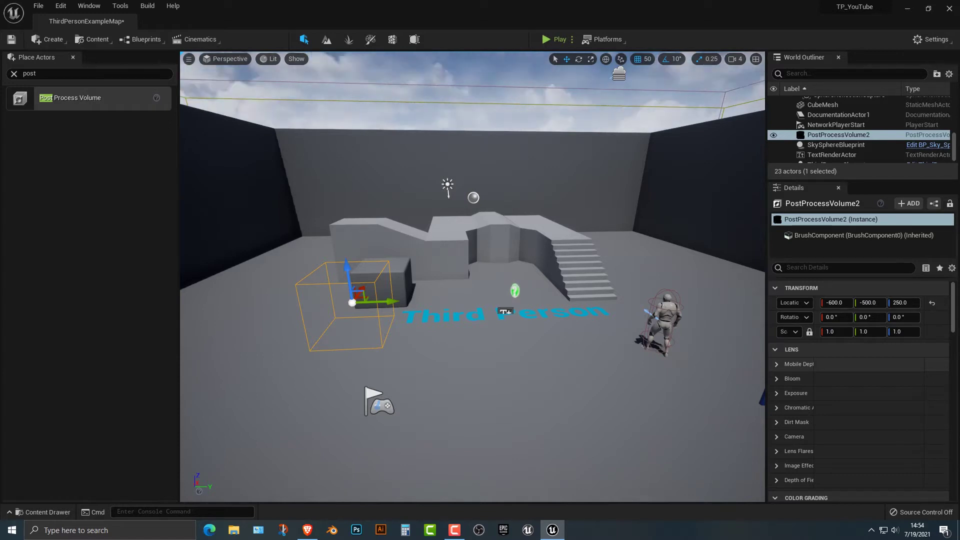
Enable Infinite Extent for the post process volume
{"action": "scroll", "coordinate": [859, 390], "scroll_direction": "down", "scroll_amount": 10}
{"action": "scroll", "coordinate": [858, 391], "scroll_direction": "down", "scroll_amount": 10}
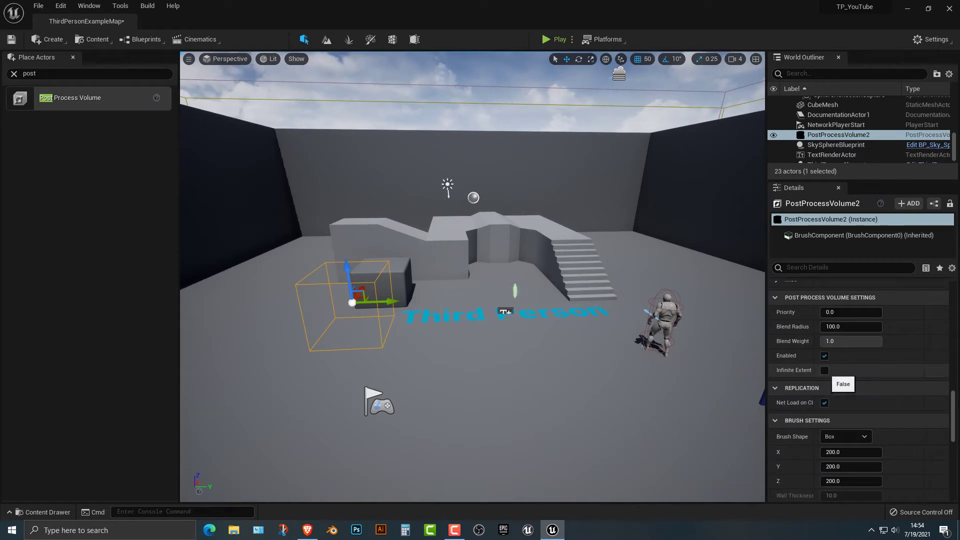
{"action": "left_click", "coordinate": [825, 370]}
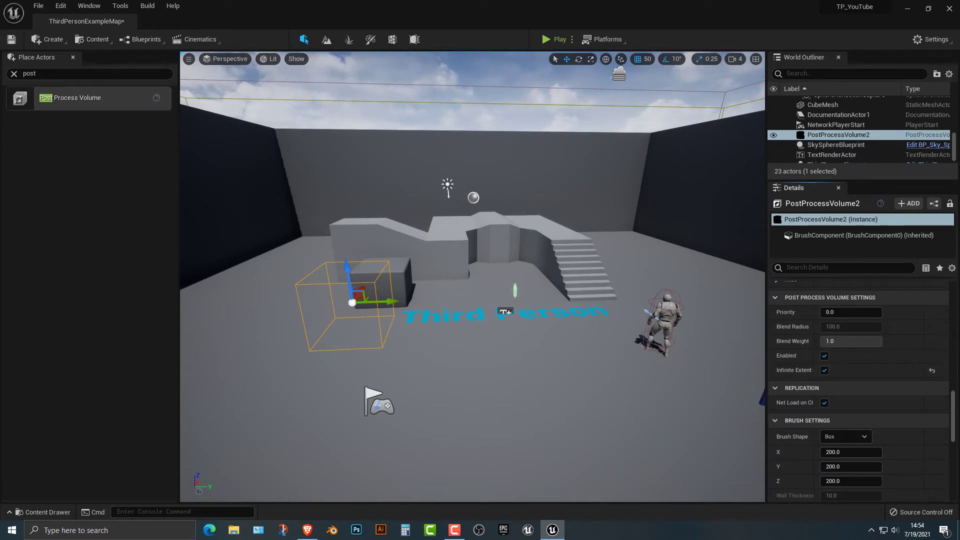
Filter the post process volume's properties by "satur"
{"action": "scroll", "coordinate": [828, 373], "scroll_direction": "up", "scroll_amount": 5}
{"action": "scroll", "coordinate": [859, 380], "scroll_direction": "up", "scroll_amount": 4}
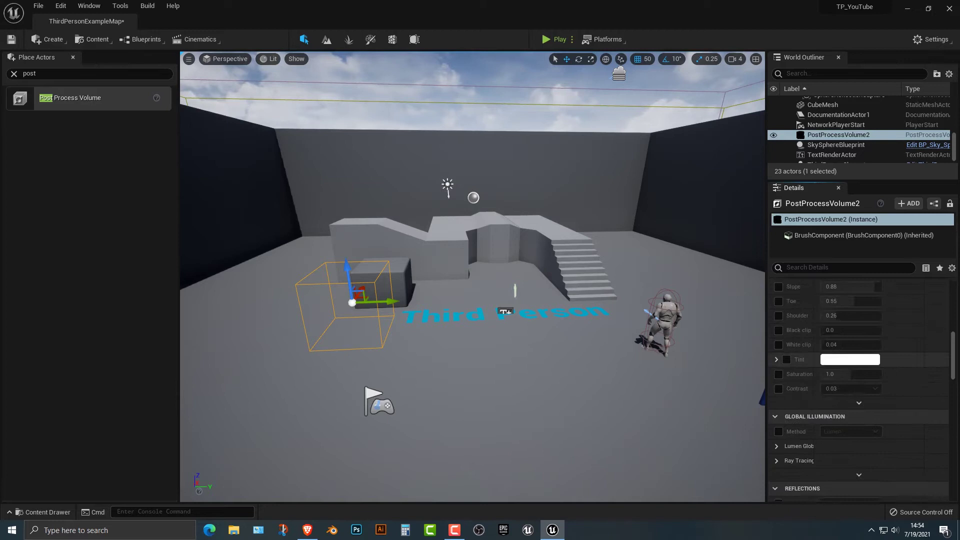
{"action": "scroll", "coordinate": [859, 380], "scroll_direction": "up", "scroll_amount": 5}
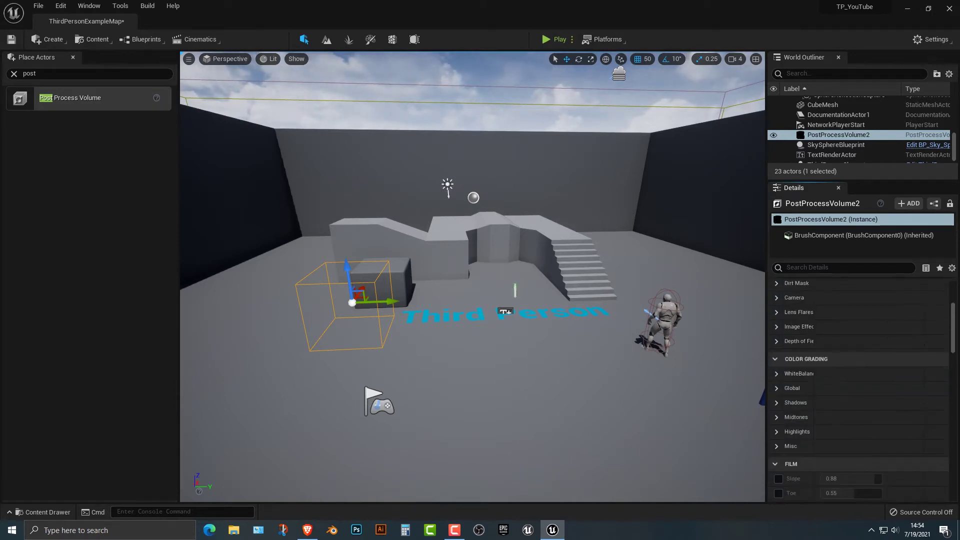
{"action": "scroll", "coordinate": [859, 380], "scroll_direction": "up", "scroll_amount": 1}
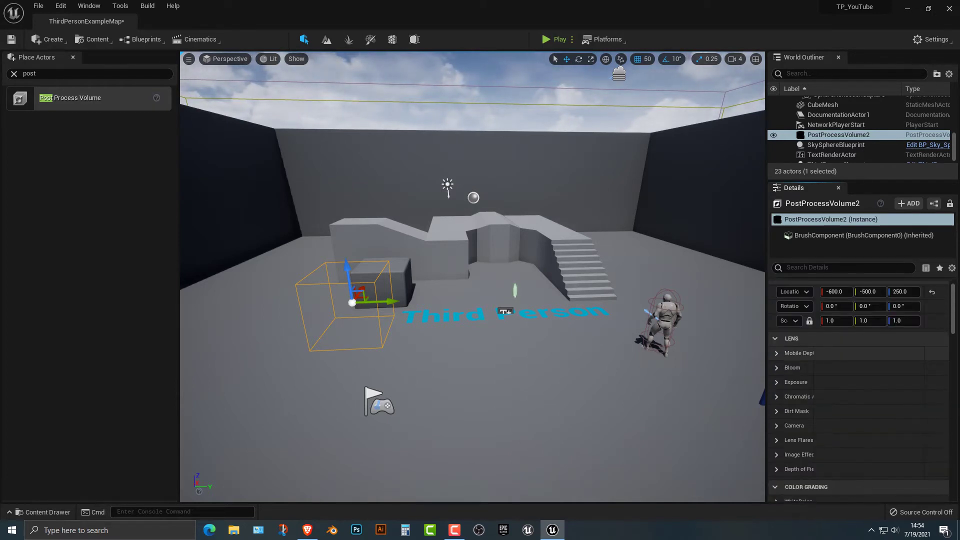
{"action": "scroll", "coordinate": [859, 380], "scroll_direction": "up", "scroll_amount": 1}
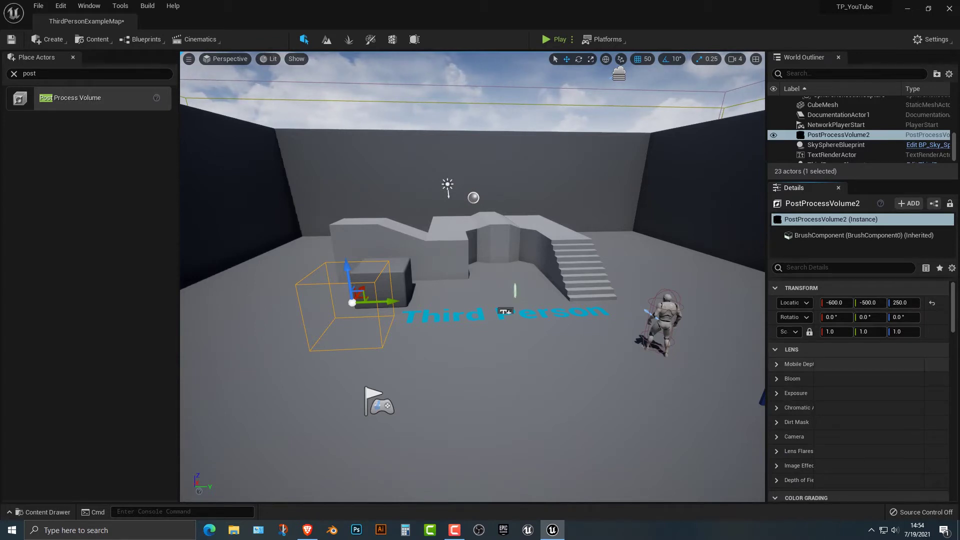
{"action": "scroll", "coordinate": [859, 361], "scroll_direction": "down", "scroll_amount": 3}
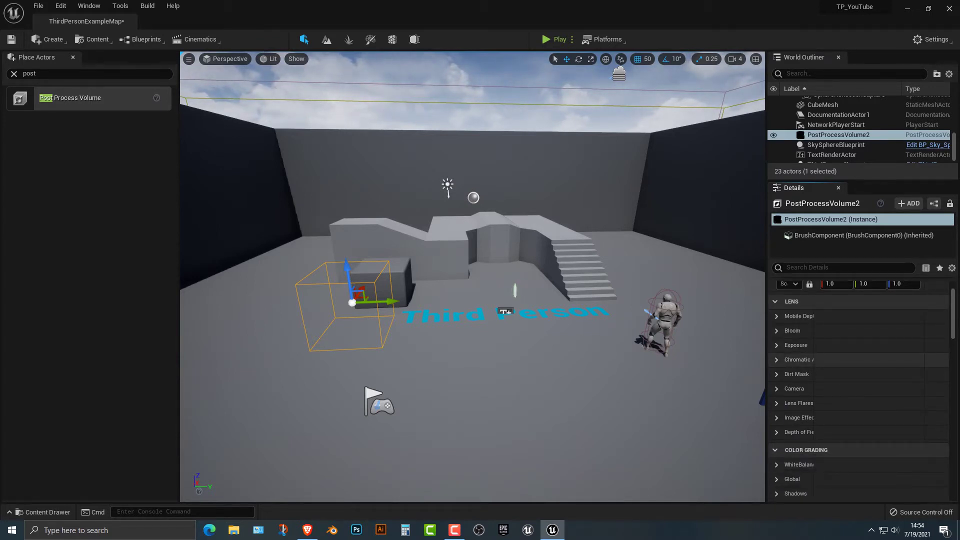
{"action": "left_click", "coordinate": [846, 267]}
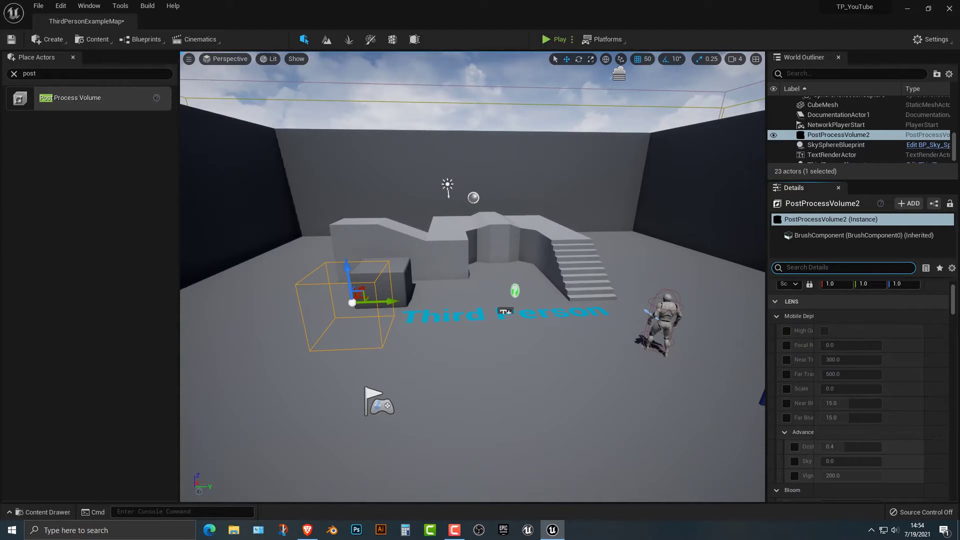
{"action": "type", "text": "satur"}
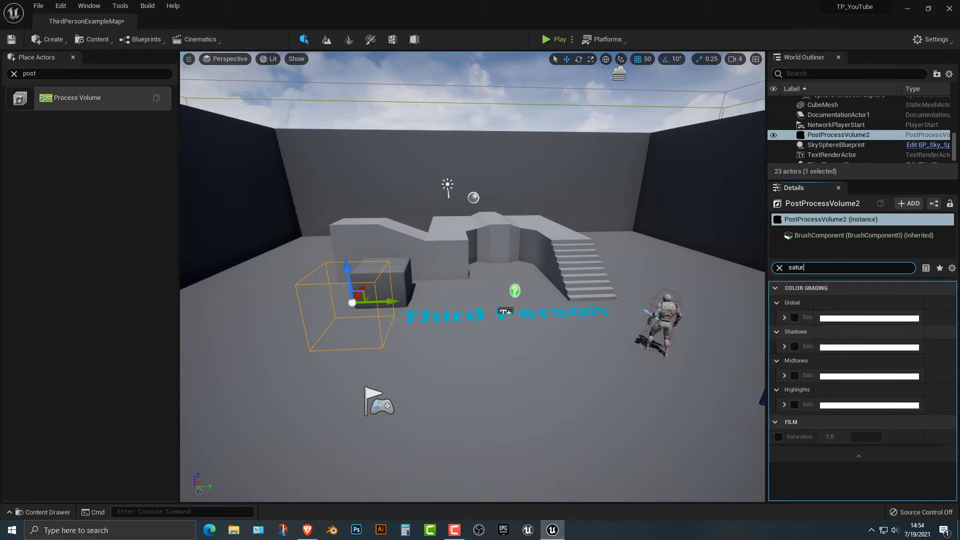
{"action": "left_click", "coordinate": [785, 318]}
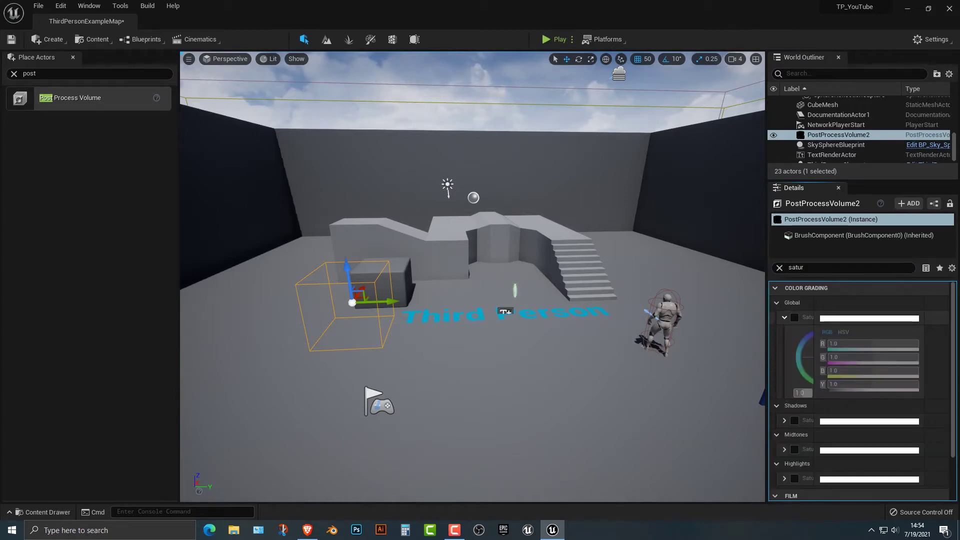
{"action": "left_click", "coordinate": [785, 317]}
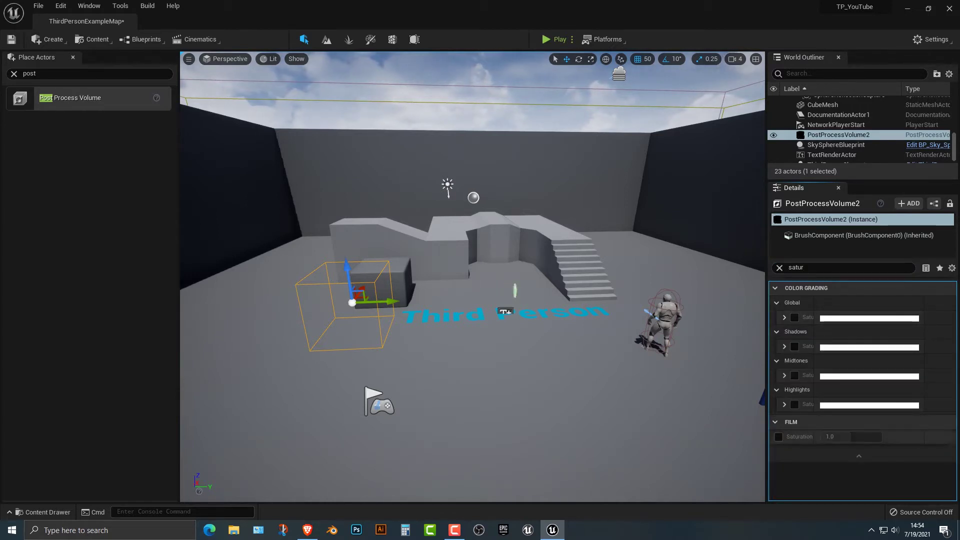
{"action": "left_click", "coordinate": [779, 437]}
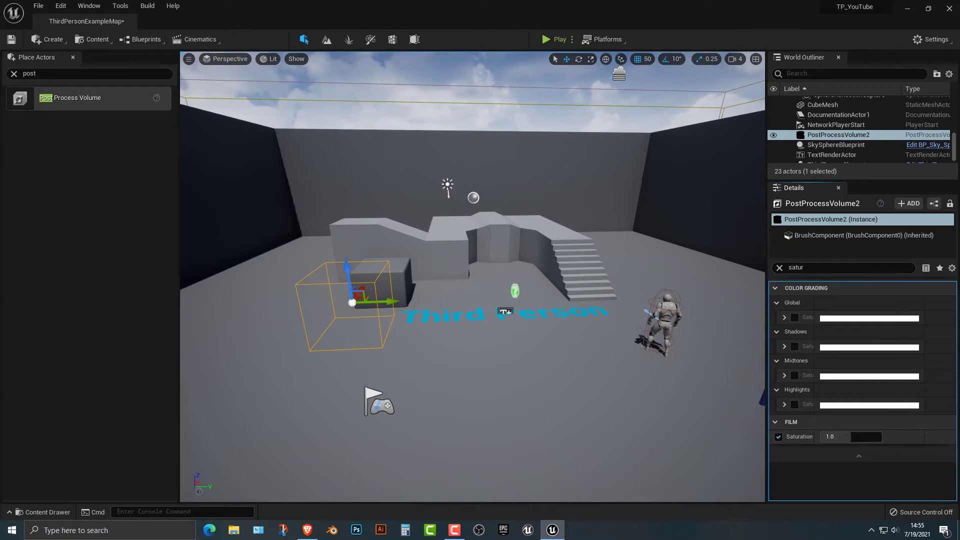
{"action": "left_click", "coordinate": [778, 437]}
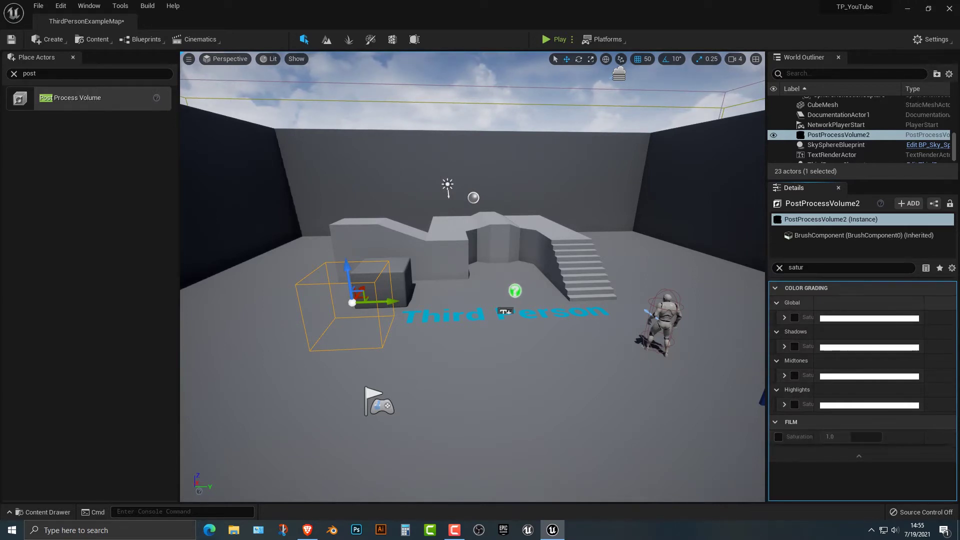
Enable the Global color grading saturation override and set its R, G, B and Y values to 0.0
{"action": "left_click", "coordinate": [785, 317]}
{"action": "left_click", "coordinate": [794, 317]}
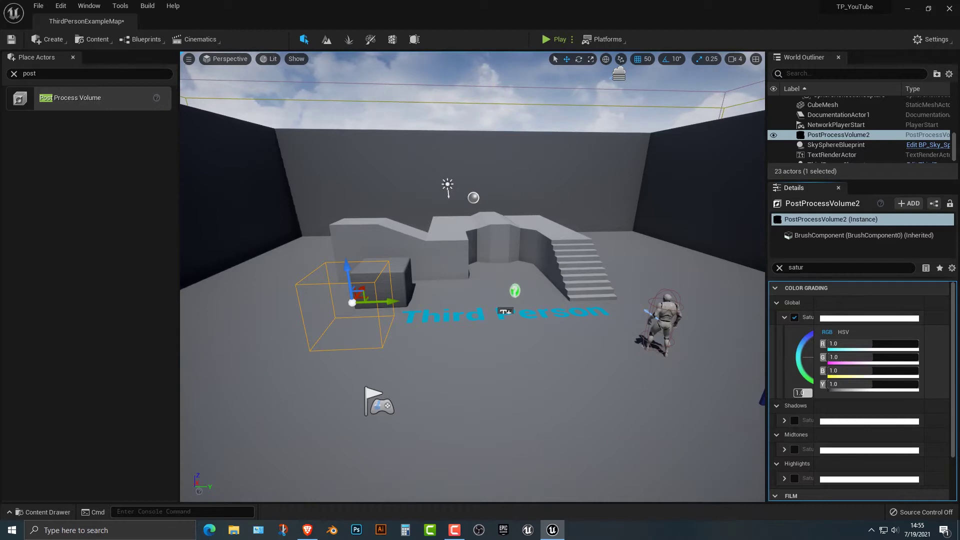
{"action": "left_click_drag", "start_coordinate": [873, 357], "coordinate": [828, 344]}
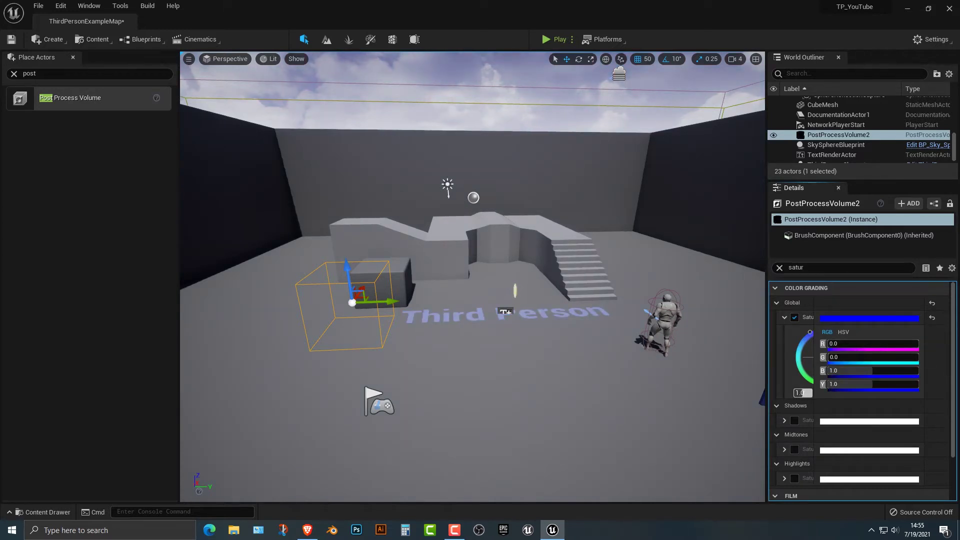
{"action": "left_click_drag", "start_coordinate": [872, 370], "coordinate": [828, 384]}
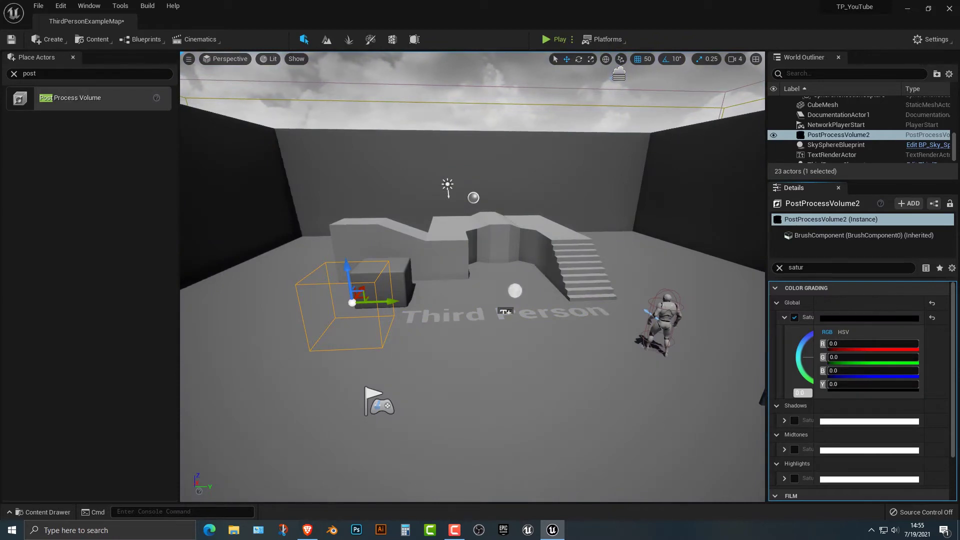
Set the Global saturation's R, G, B and Y values to 2.0
{"action": "mouse_move", "coordinate": [473, 300]}
{"action": "right_mouse_down"}
{"action": "mouse_move", "coordinate": [430, 268]}
{"action": "mouse_move", "coordinate": [438, 175]}
{"action": "mouse_move", "coordinate": [505, 245]}
{"action": "mouse_move", "coordinate": [415, 320]}
{"action": "mouse_move", "coordinate": [470, 303]}
{"action": "right_mouse_up"}
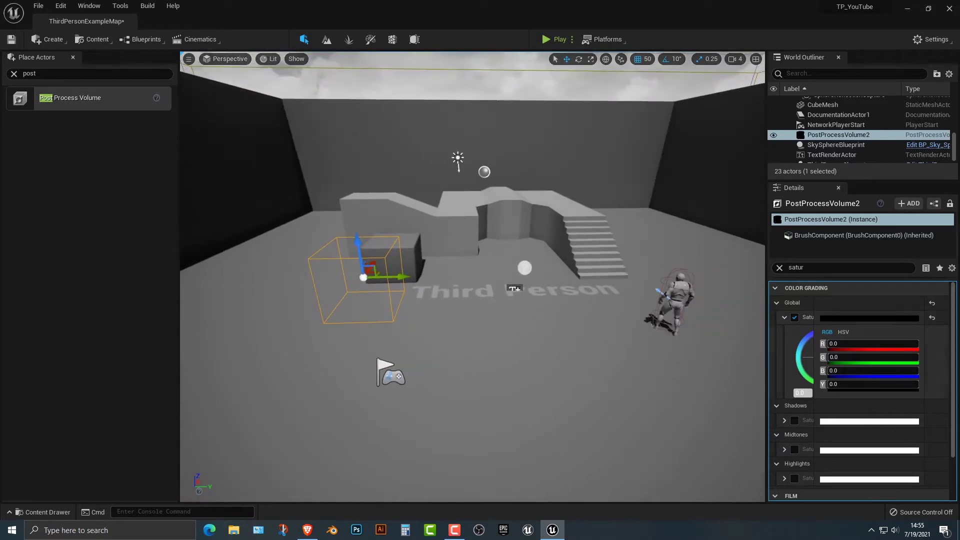
{"action": "left_click_drag", "start_coordinate": [833, 344], "coordinate": [920, 343]}
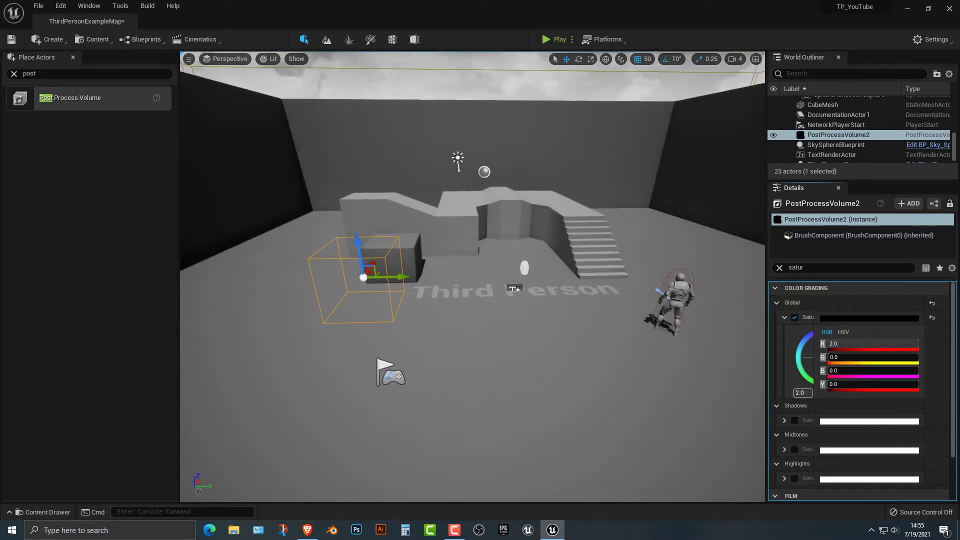
{"action": "mouse_move", "coordinate": [628, 60]}
{"action": "right_mouse_down"}
{"action": "mouse_move", "coordinate": [627, 20]}
{"action": "mouse_move", "coordinate": [628, 60]}
{"action": "right_mouse_up"}
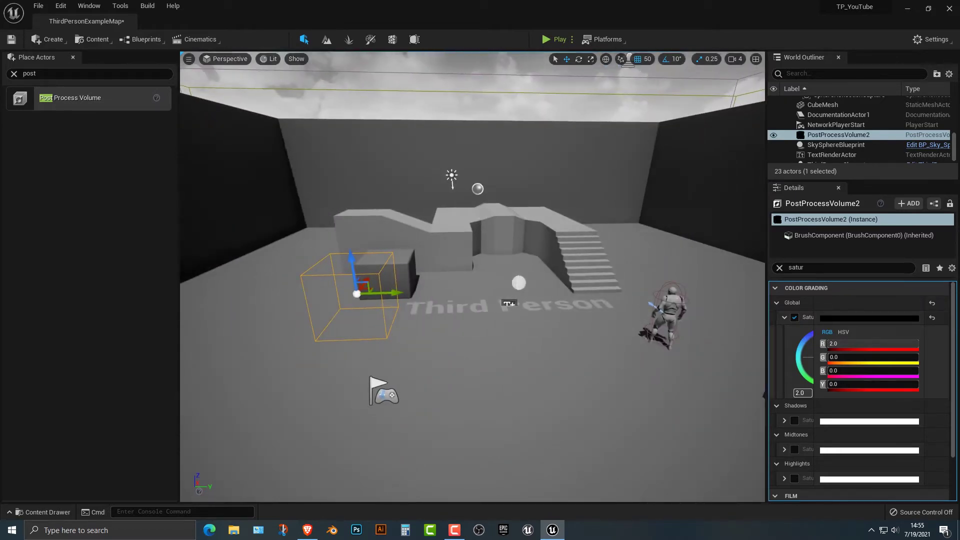
{"action": "left_click_drag", "start_coordinate": [832, 384], "coordinate": [919, 384]}
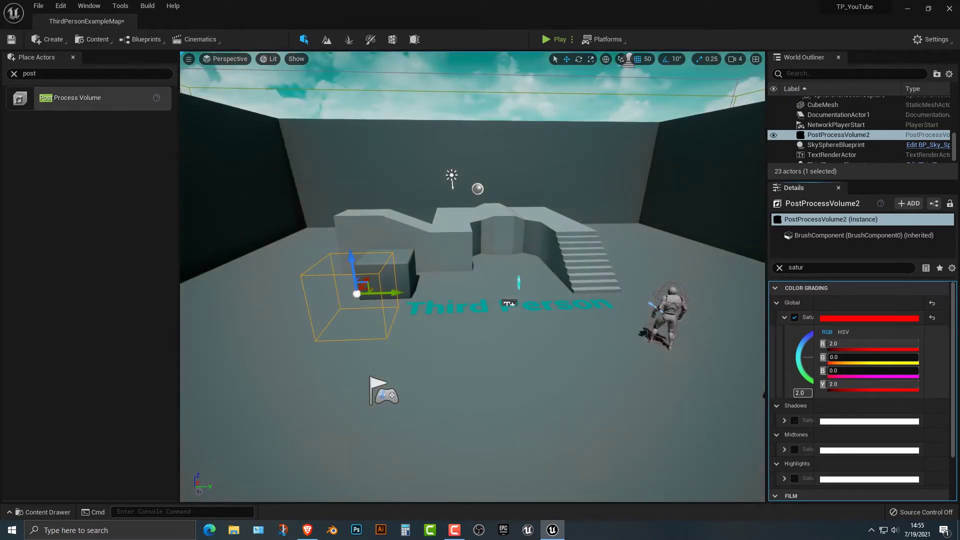
{"action": "left_click_drag", "start_coordinate": [845, 371], "coordinate": [919, 372]}
{"action": "left_click_drag", "start_coordinate": [846, 358], "coordinate": [920, 357]}
{"action": "right_click_drag", "start_coordinate": [551, 301], "coordinate": [545, 267]}
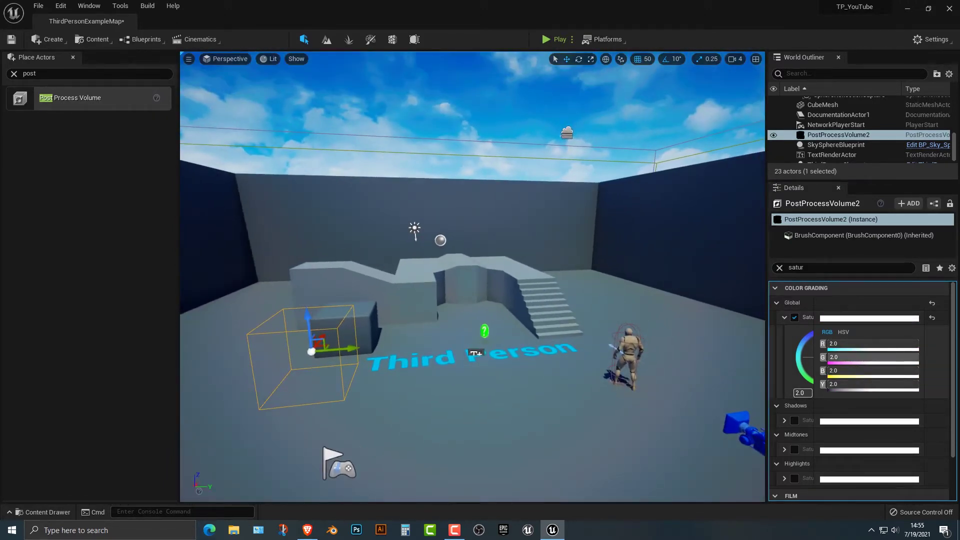
Set the Global saturation's green and red values to 0.0, with blue and Y at 2.0
{"action": "left_click_drag", "start_coordinate": [908, 358], "coordinate": [829, 358]}
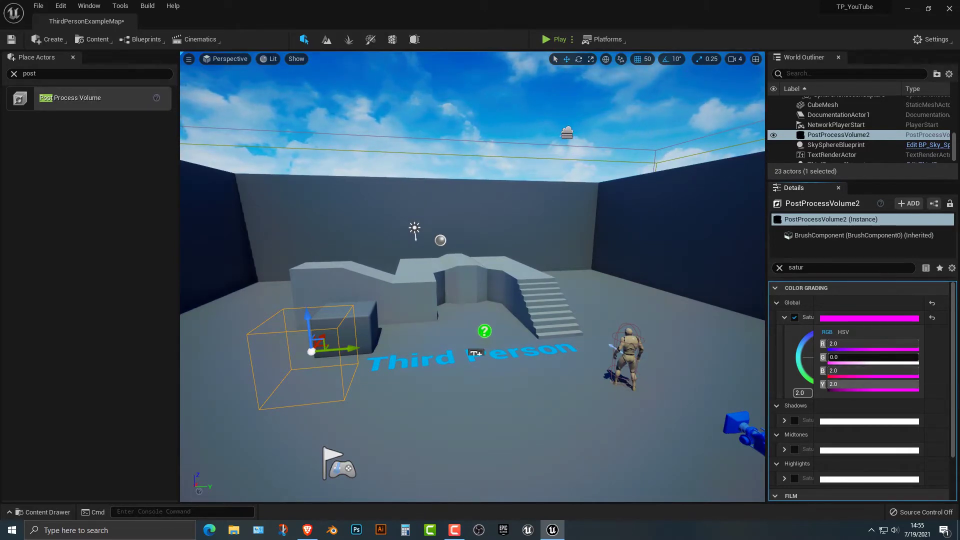
{"action": "mouse_move", "coordinate": [911, 384]}
{"action": "left_mouse_down"}
{"action": "mouse_move", "coordinate": [830, 385]}
{"action": "mouse_move", "coordinate": [916, 385]}
{"action": "left_mouse_up"}
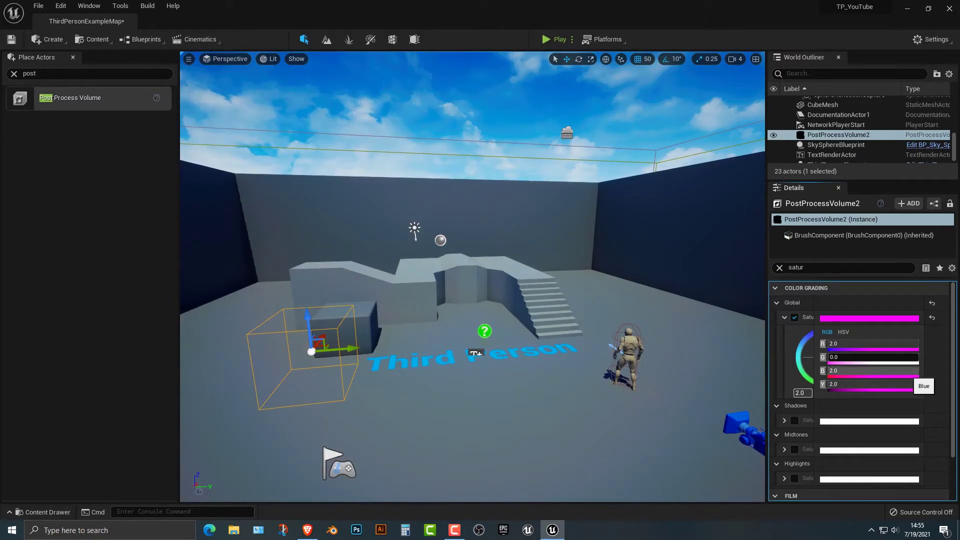
{"action": "left_click_drag", "start_coordinate": [908, 371], "coordinate": [829, 345]}
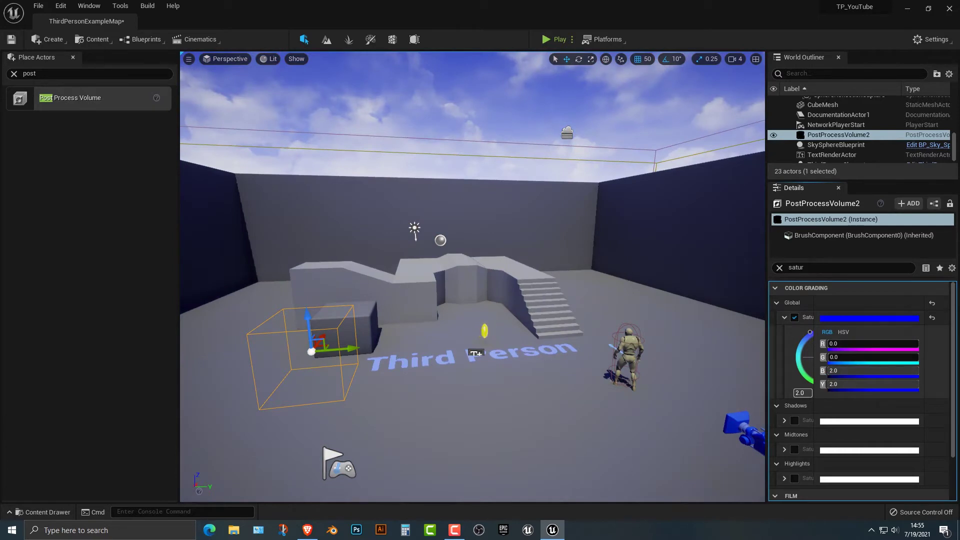
{"action": "mouse_move", "coordinate": [924, 352]}
{"action": "left_mouse_down"}
{"action": "mouse_move", "coordinate": [866, 353]}
{"action": "mouse_move", "coordinate": [916, 353]}
{"action": "left_mouse_up"}
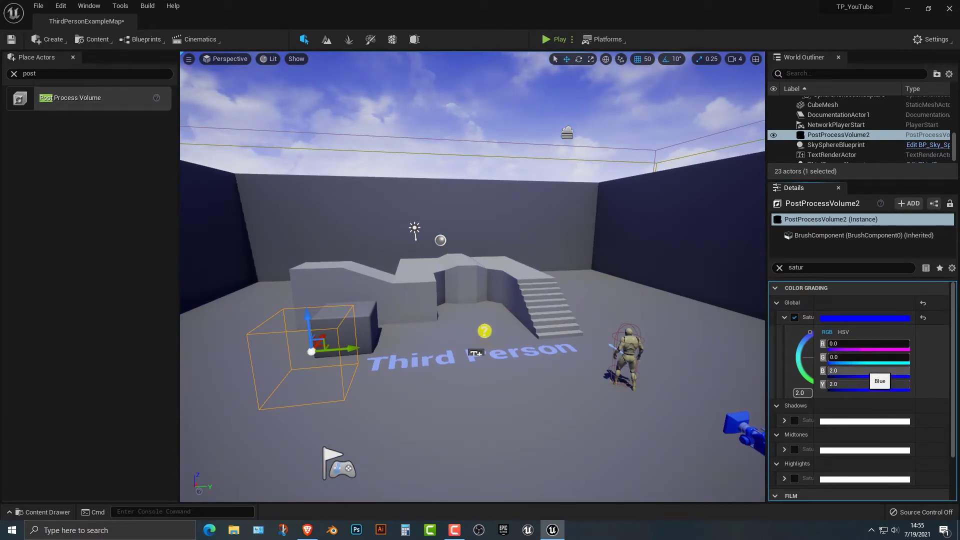
Clear the property filter and open the arena floor's CubeMaterial for editing
{"action": "left_click", "coordinate": [645, 425]}
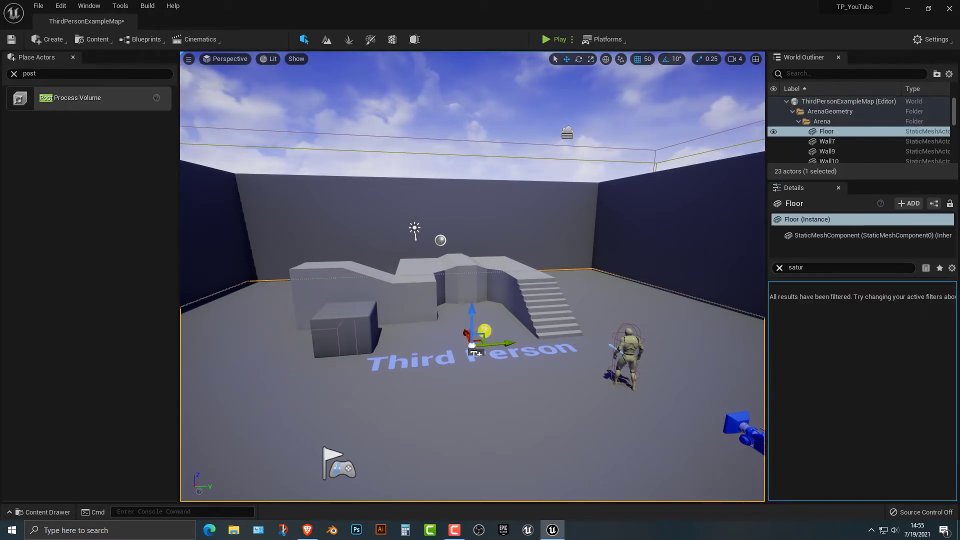
{"action": "left_click", "coordinate": [780, 268]}
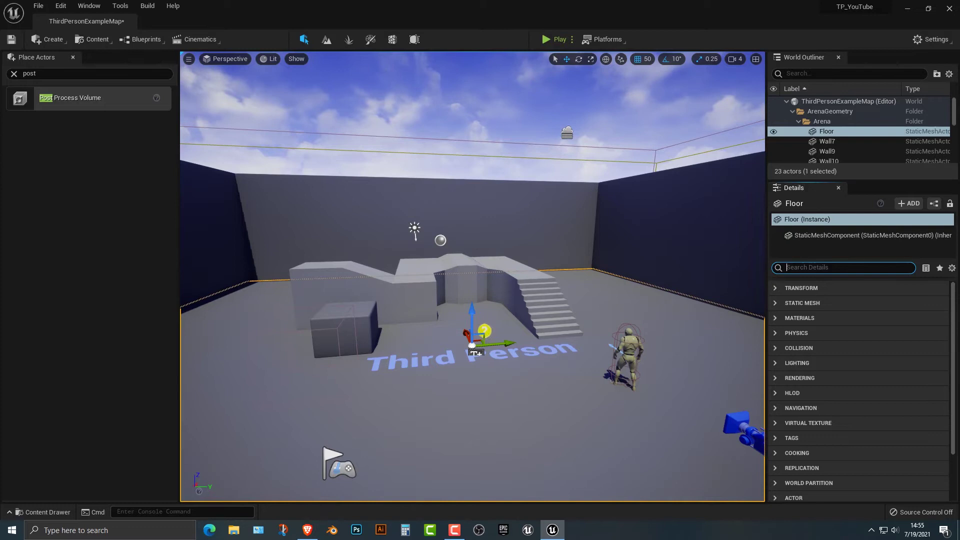
{"action": "scroll", "coordinate": [472, 277], "scroll_direction": "up", "scroll_amount": 1}
{"action": "scroll", "coordinate": [473, 277], "scroll_direction": "down", "scroll_amount": 2}
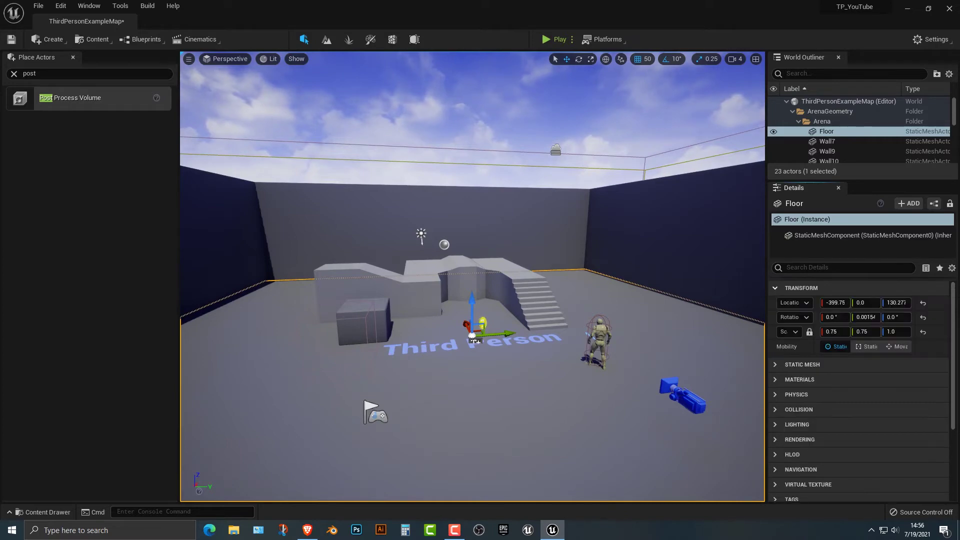
{"action": "left_click", "coordinate": [776, 365]}
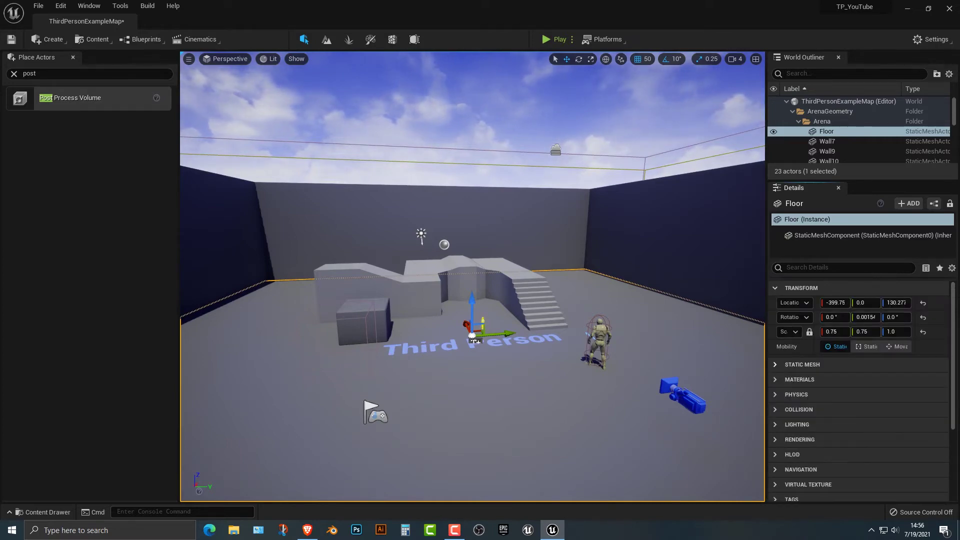
{"action": "left_click", "coordinate": [775, 379]}
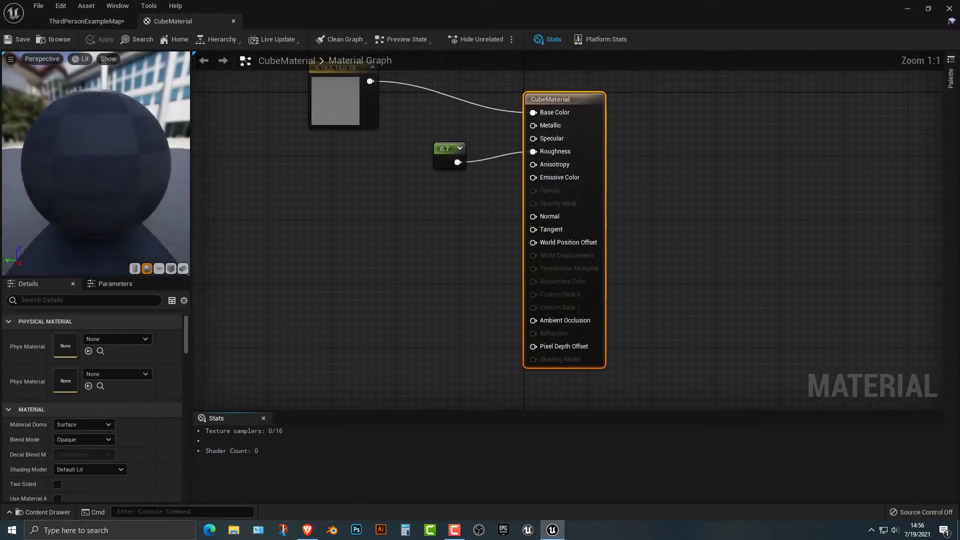
Recolor the material's base color constant to full-brightness red with R 1.0 and G and B about 0.002, and save the material
{"action": "double_click", "coordinate": [339, 100]}
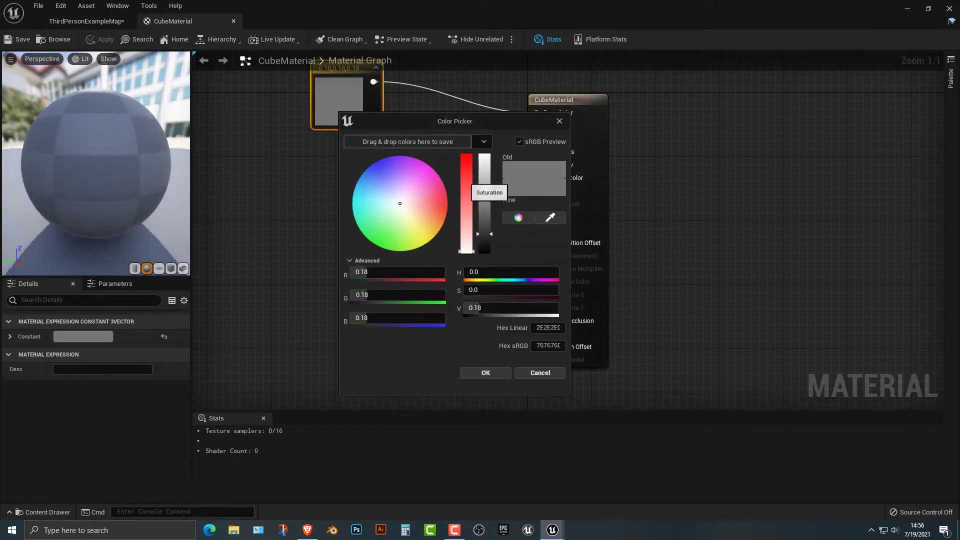
{"action": "left_click_drag", "start_coordinate": [439, 192], "coordinate": [388, 157]}
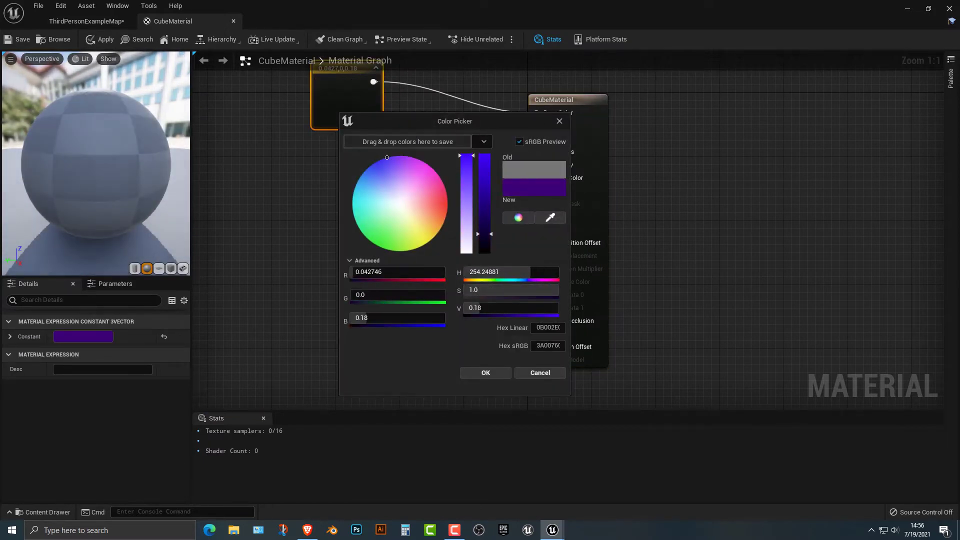
{"action": "left_click_drag", "start_coordinate": [485, 234], "coordinate": [488, 137]}
{"action": "left_click_drag", "start_coordinate": [441, 200], "coordinate": [464, 197]}
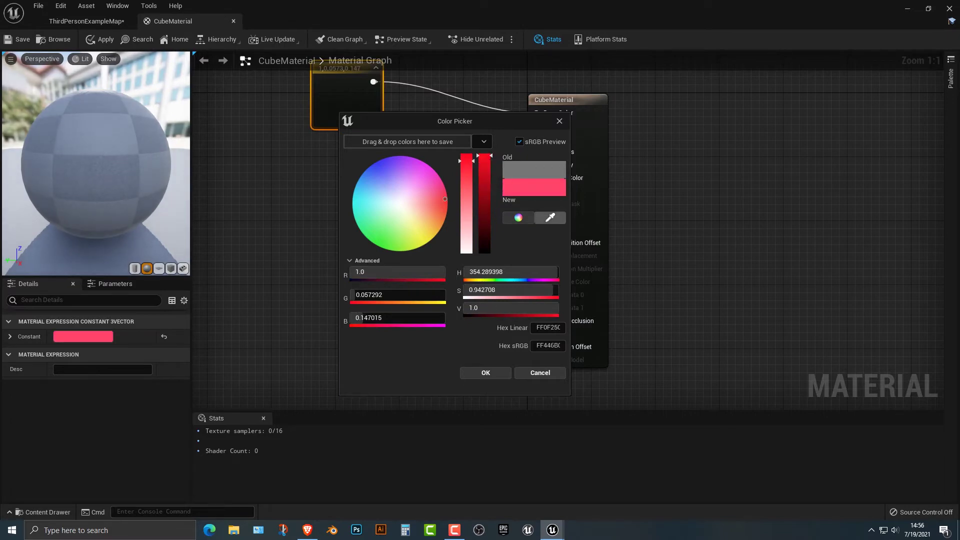
{"action": "left_click", "coordinate": [551, 217]}
{"action": "left_click", "coordinate": [467, 156]}
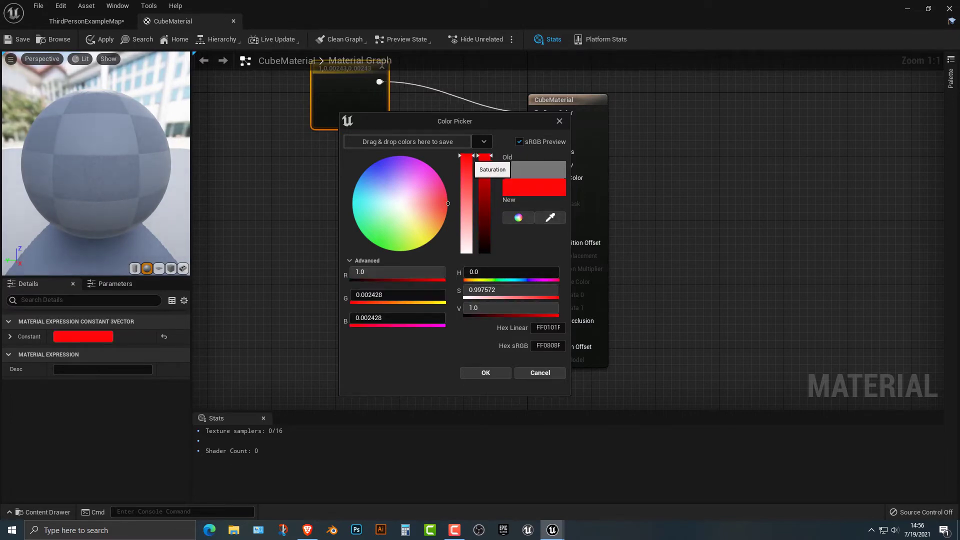
{"action": "left_click", "coordinate": [486, 373]}
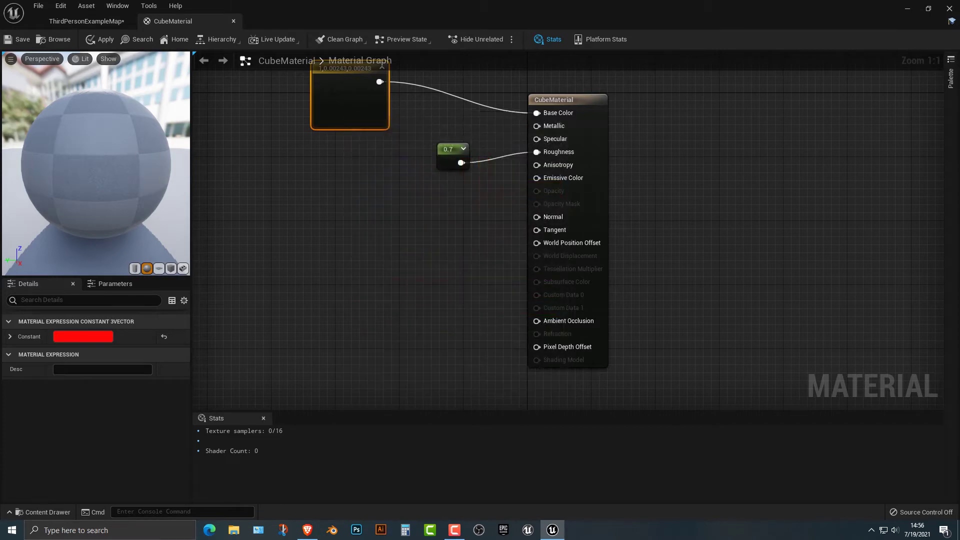
{"action": "left_click", "coordinate": [19, 39]}
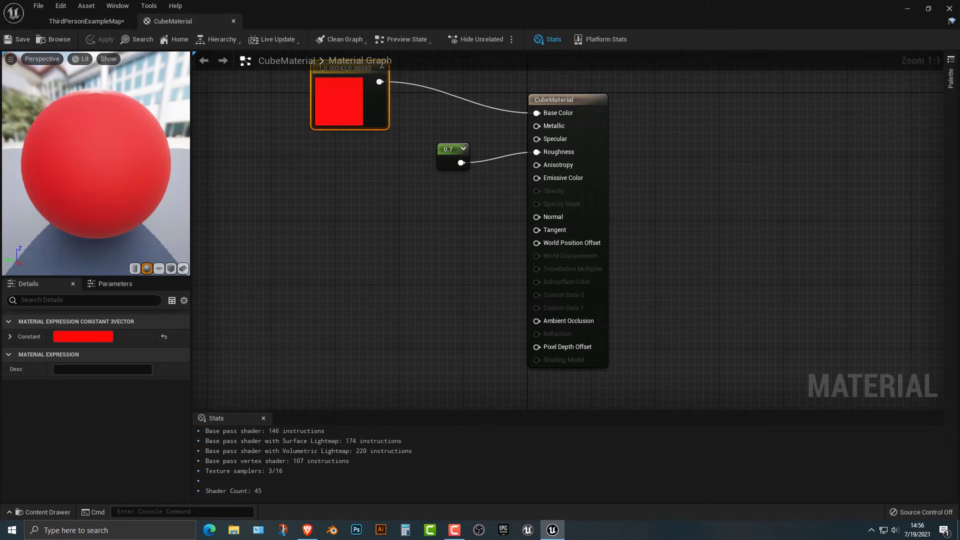
In the level's post process volume, set the Global saturation to R 2.0, G 0.0, B 0.0 and Y 1.94
{"action": "left_click", "coordinate": [95, 23]}
{"action": "right_click_drag", "start_coordinate": [473, 276], "coordinate": [432, 294]}
{"action": "left_click", "coordinate": [423, 331]}
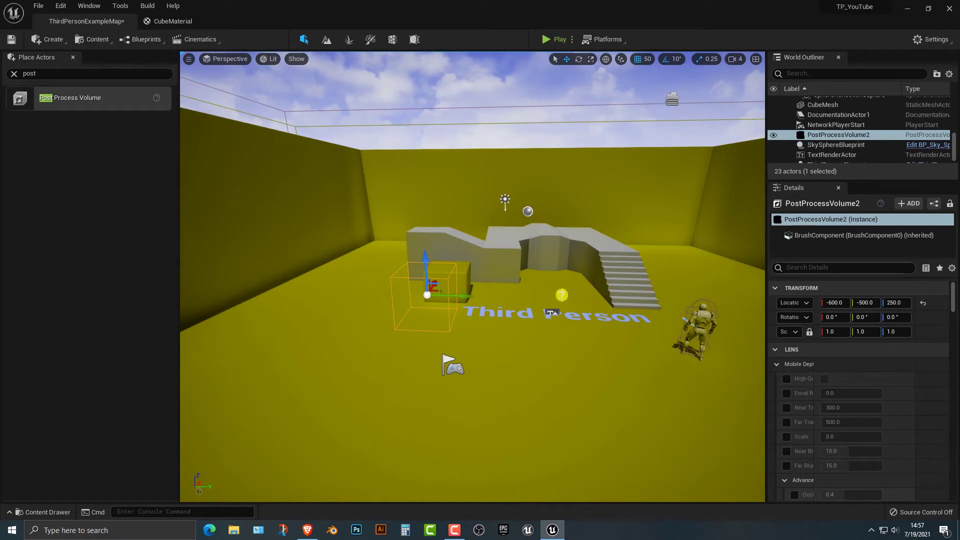
{"action": "left_click", "coordinate": [845, 268]}
{"action": "type", "text": "sat"}
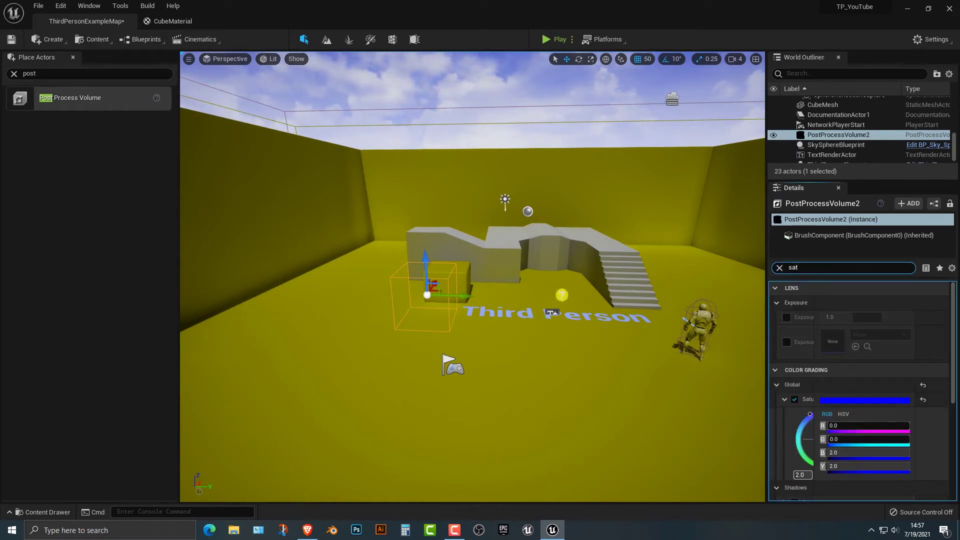
{"action": "left_click_drag", "start_coordinate": [839, 426], "coordinate": [829, 453]}
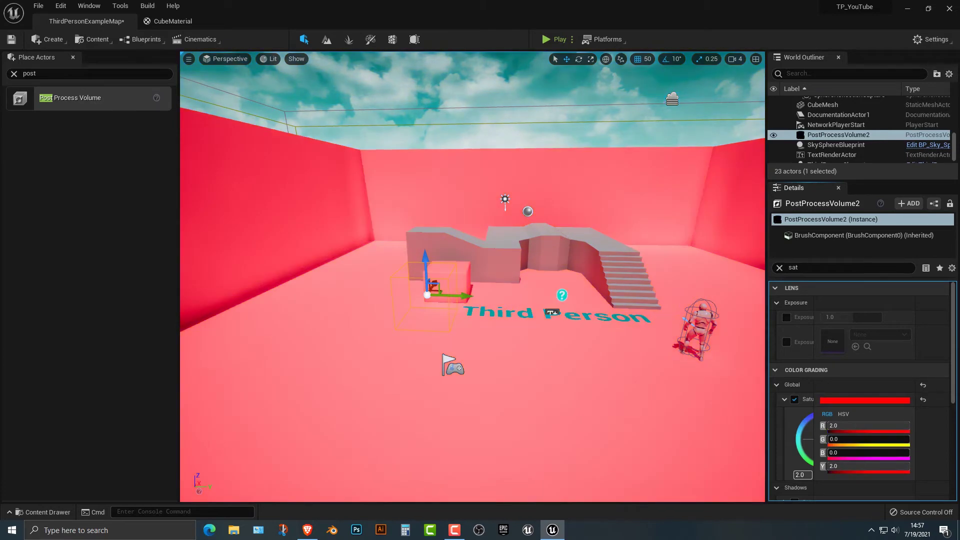
{"action": "mouse_move", "coordinate": [473, 277]}
{"action": "right_mouse_down"}
{"action": "mouse_move", "coordinate": [525, 261]}
{"action": "mouse_move", "coordinate": [488, 278]}
{"action": "right_mouse_up"}
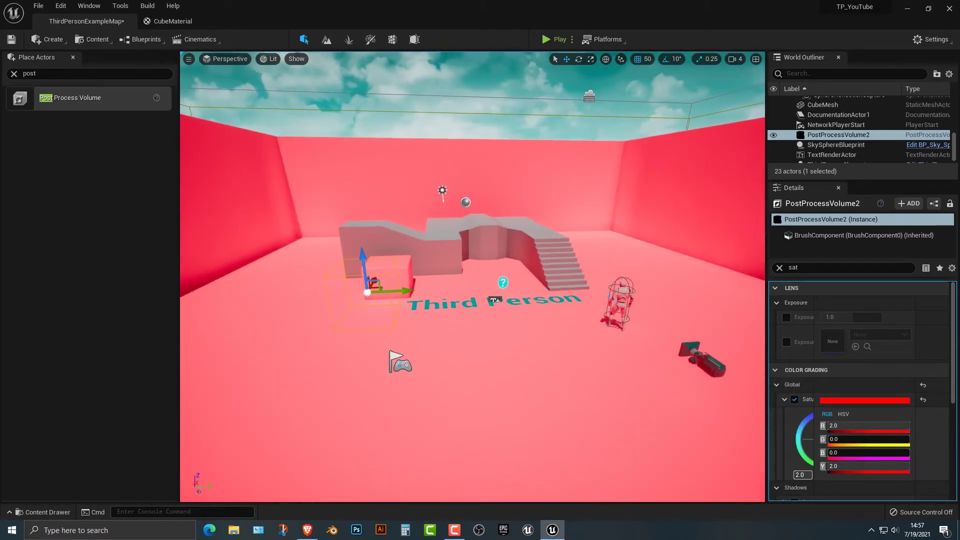
{"action": "left_click_drag", "start_coordinate": [851, 466], "coordinate": [907, 466]}
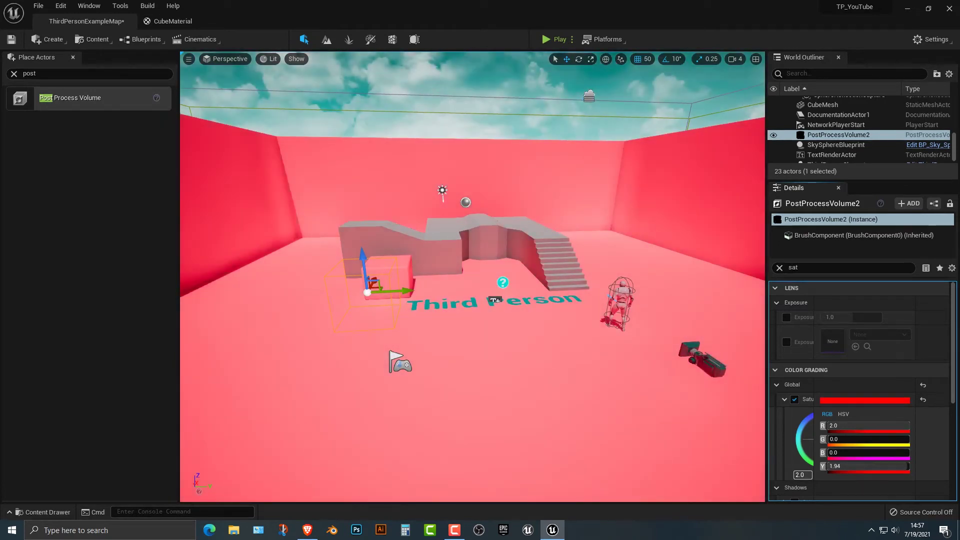
Disable the volume's Global saturation override to compare the level's original colors, and re-enable it
{"action": "left_click", "coordinate": [795, 399]}
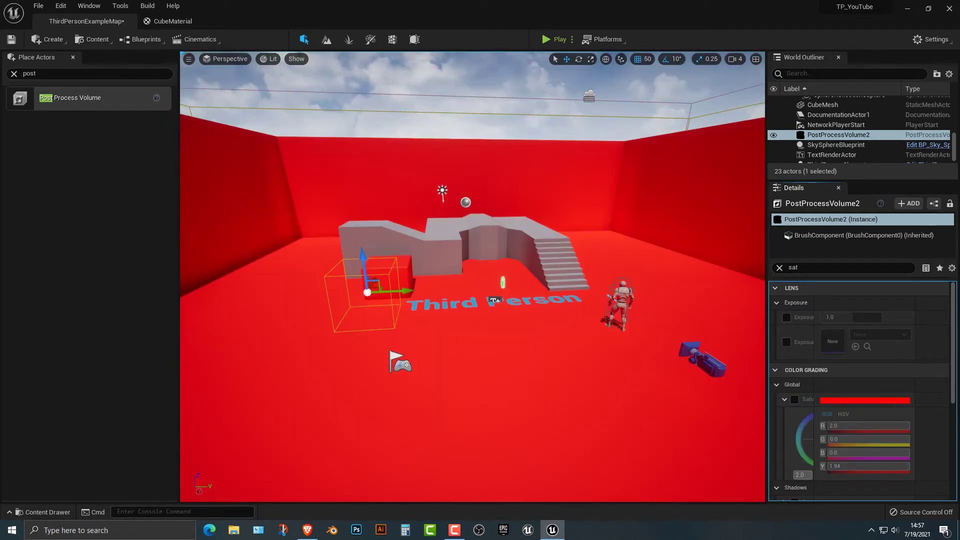
{"action": "key", "text": "alt+p"}
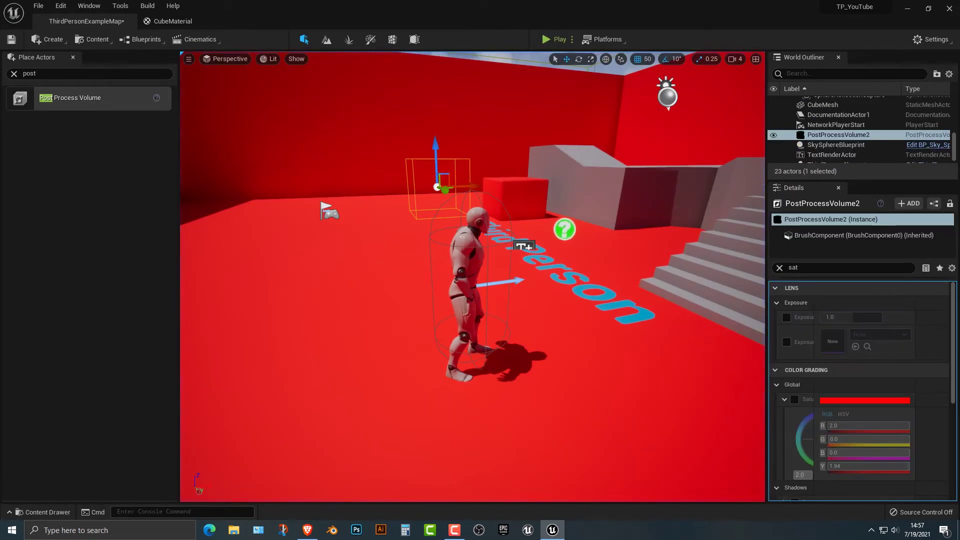
{"action": "left_click", "coordinate": [442, 187]}
{"action": "right_click_drag", "start_coordinate": [442, 187], "coordinate": [447, 187]}
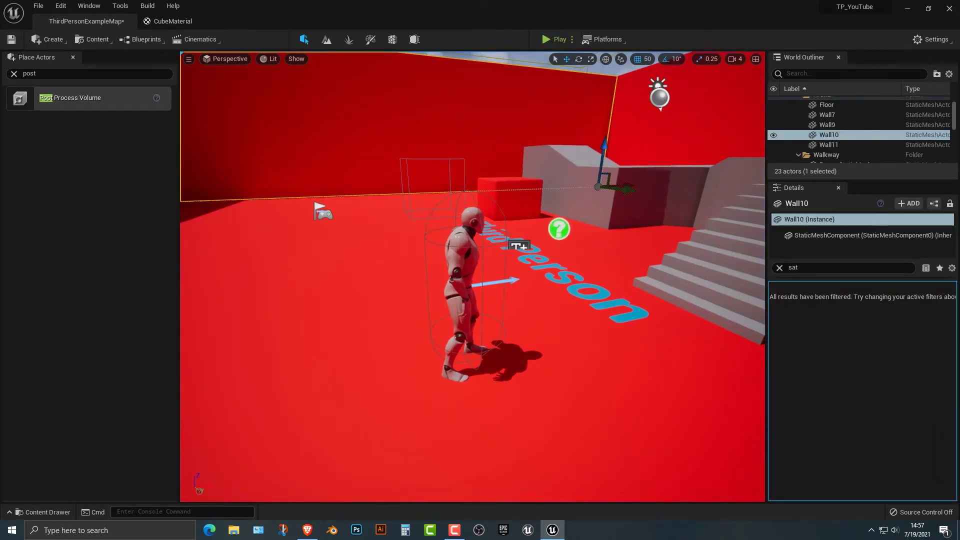
{"action": "left_click", "coordinate": [450, 188]}
{"action": "left_click", "coordinate": [795, 400]}
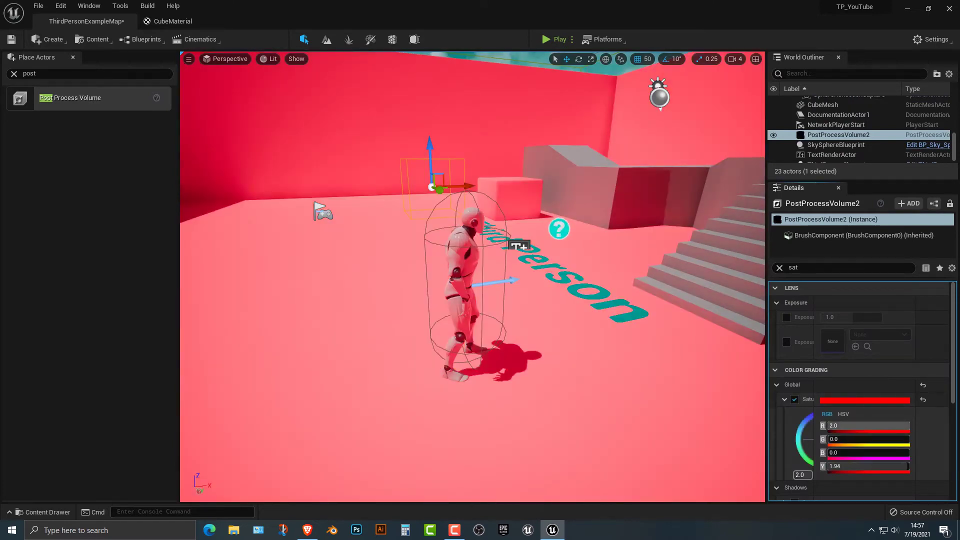
Lower the Global saturation's R value to 1.0 and its Y value to 0.0
{"action": "left_click_drag", "start_coordinate": [858, 427], "coordinate": [813, 426]}
{"action": "left_click", "coordinate": [865, 426]}
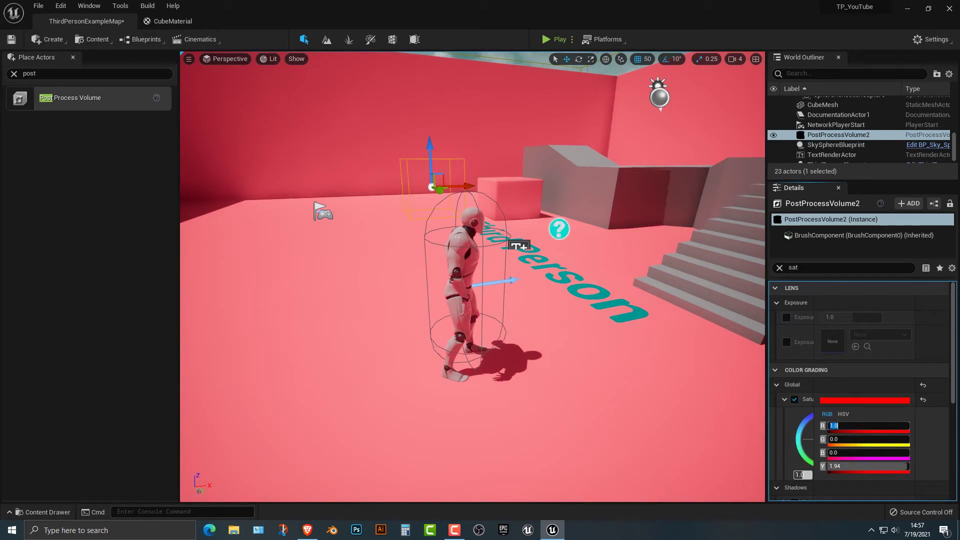
{"action": "left_click_drag", "start_coordinate": [895, 467], "coordinate": [823, 467]}
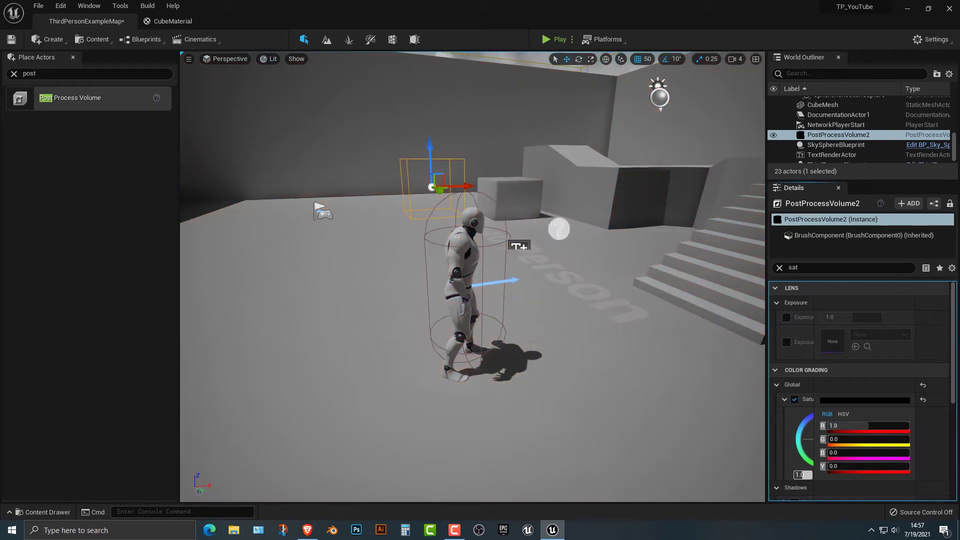
Play the level and run the character around to check the desaturated look, and end the play session
{"action": "left_click", "coordinate": [554, 39]}
{"action": "key", "text": "w"}
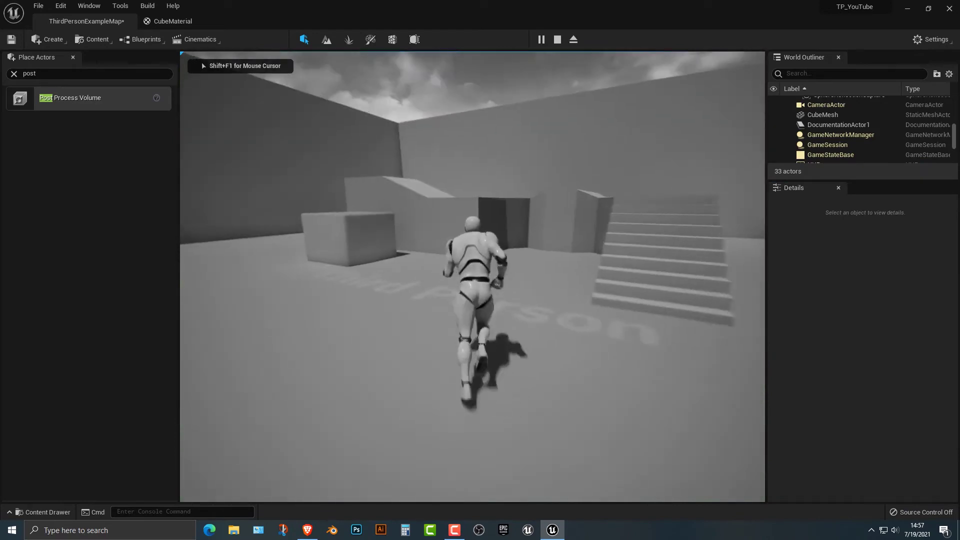
{"action": "key", "text": "w"}
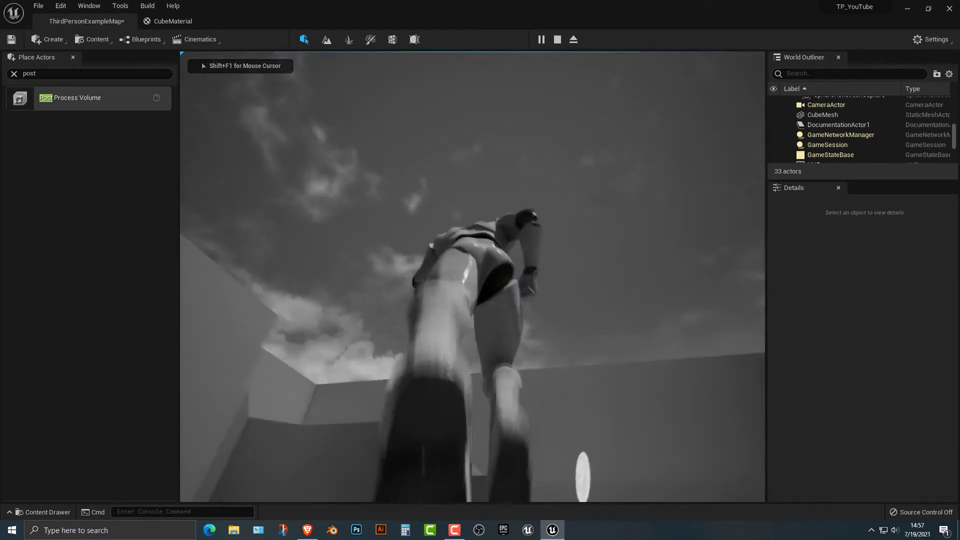
{"action": "key", "text": "w"}
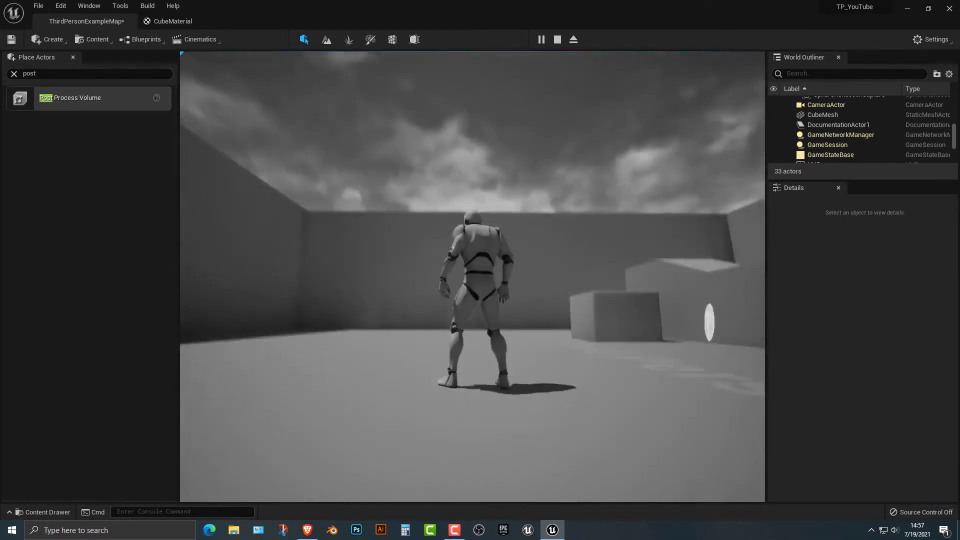
{"action": "key", "text": "Escape"}
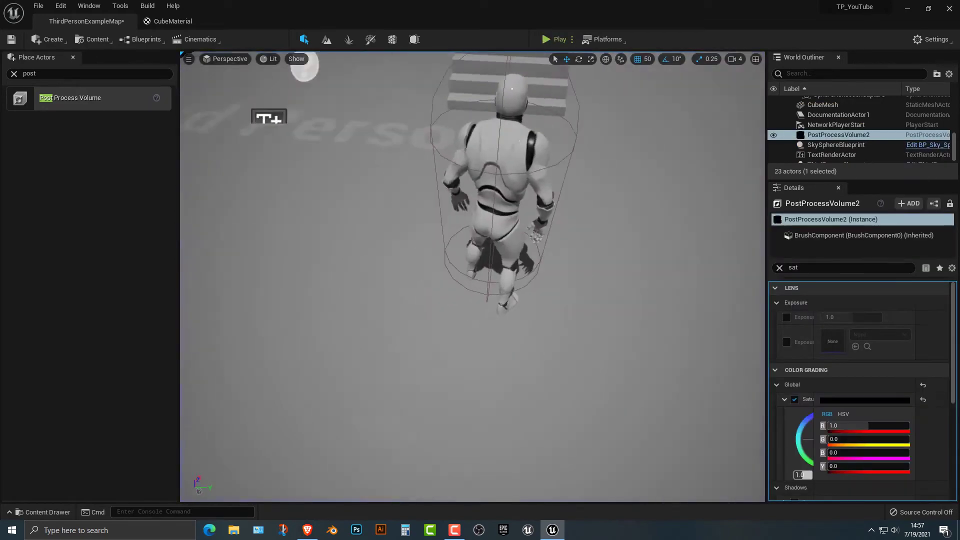
Filter the post process volume's properties for "infi" and turn off Infinite Extent
{"action": "key", "text": "s"}
{"action": "right_click_drag", "start_coordinate": [473, 277], "coordinate": [448, 225]}
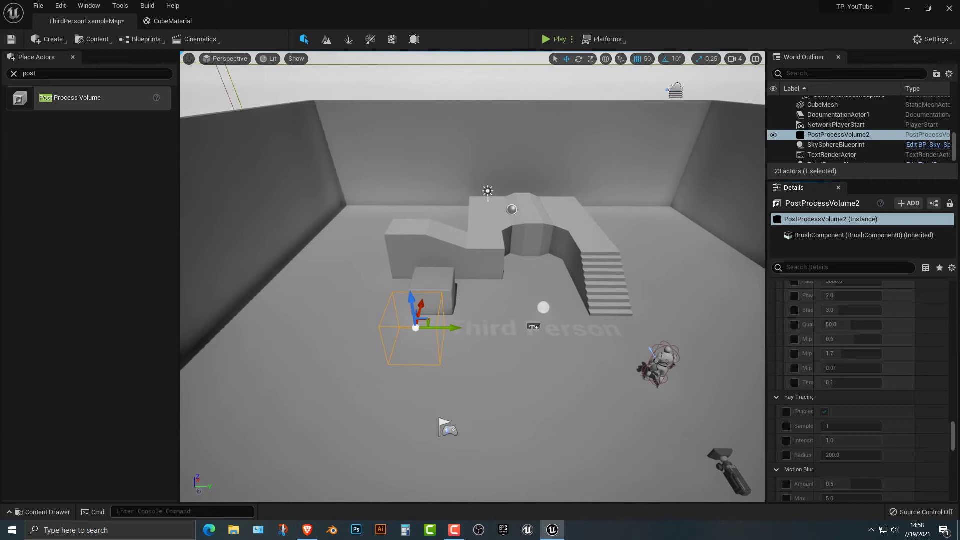
{"action": "type", "text": "s"}
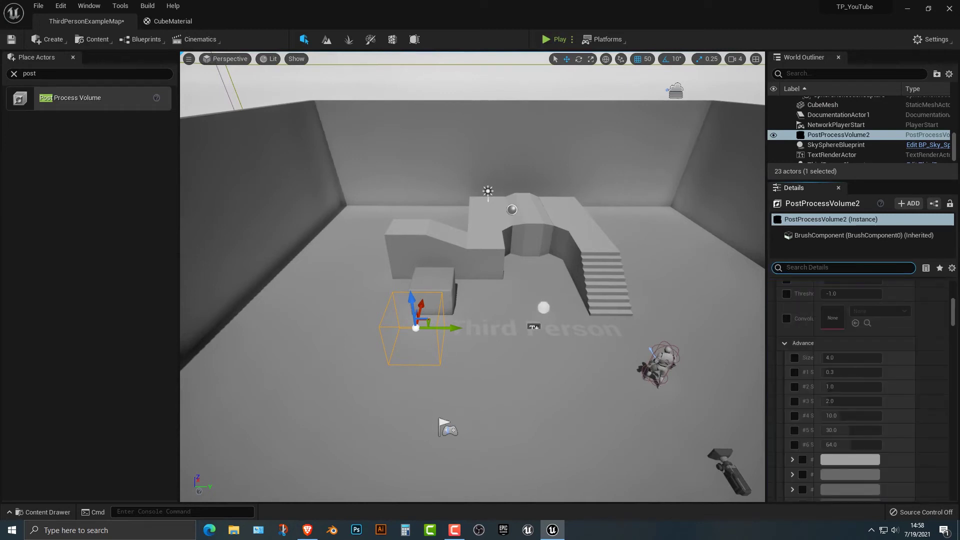
{"action": "type", "text": "infi"}
{"action": "left_click", "coordinate": [825, 304]}
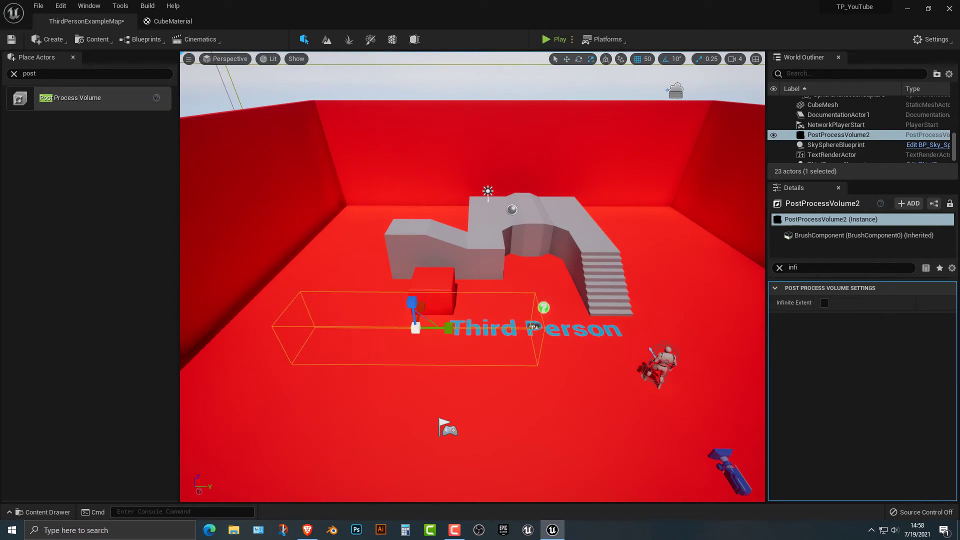
Scale the post process volume up along its X and Z axes and narrow it along Y to cover a strip of the arena
{"action": "left_click_drag", "start_coordinate": [420, 307], "coordinate": [429, 270]}
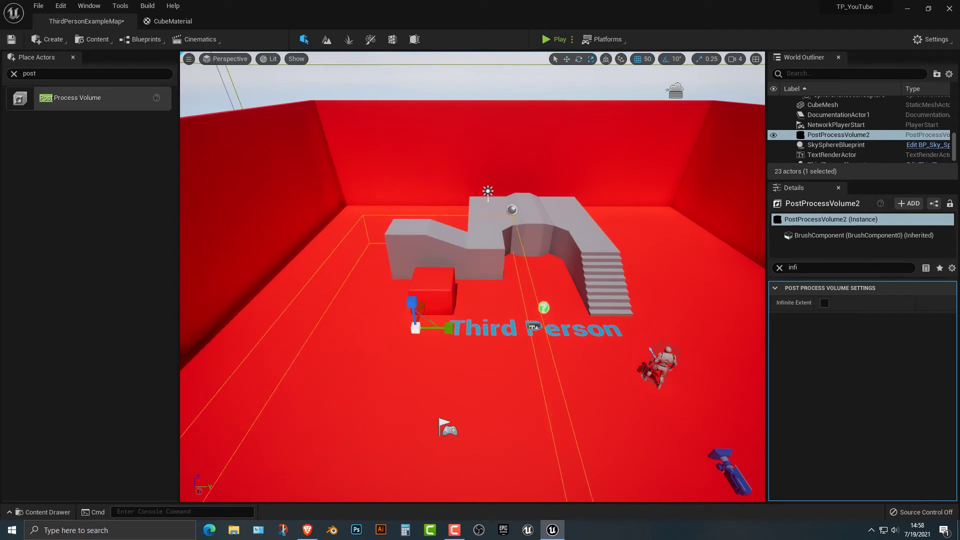
{"action": "left_click_drag", "start_coordinate": [412, 302], "coordinate": [410, 263]}
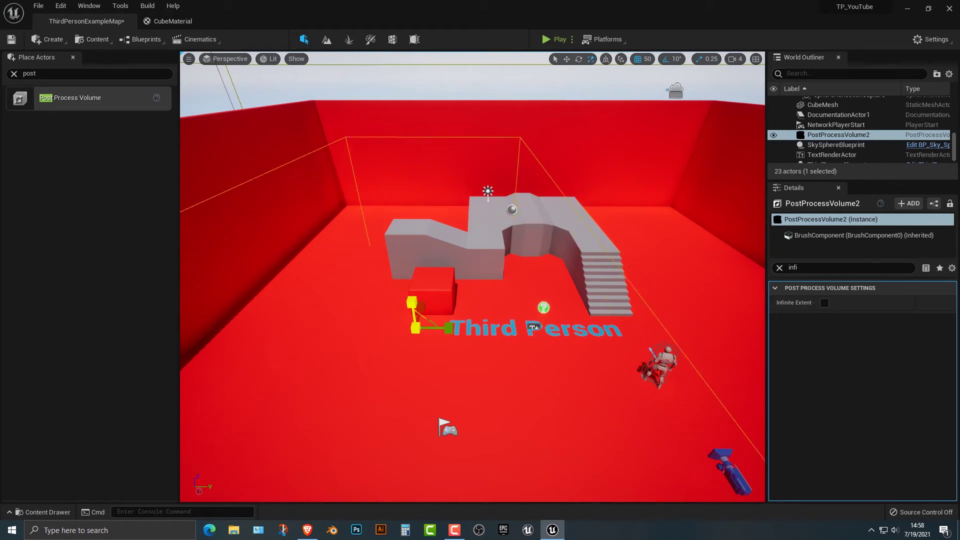
{"action": "left_click_drag", "start_coordinate": [448, 328], "coordinate": [427, 328]}
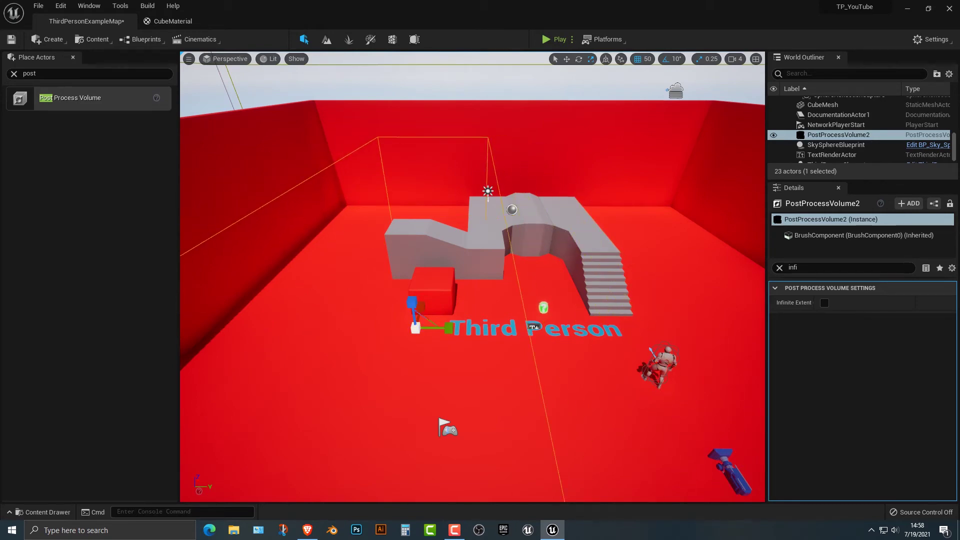
Play the level and run the character in and out of the bounded volume to compare the colors, and stop playing
{"action": "key", "text": "alt+p"}
{"action": "key", "text": "w"}
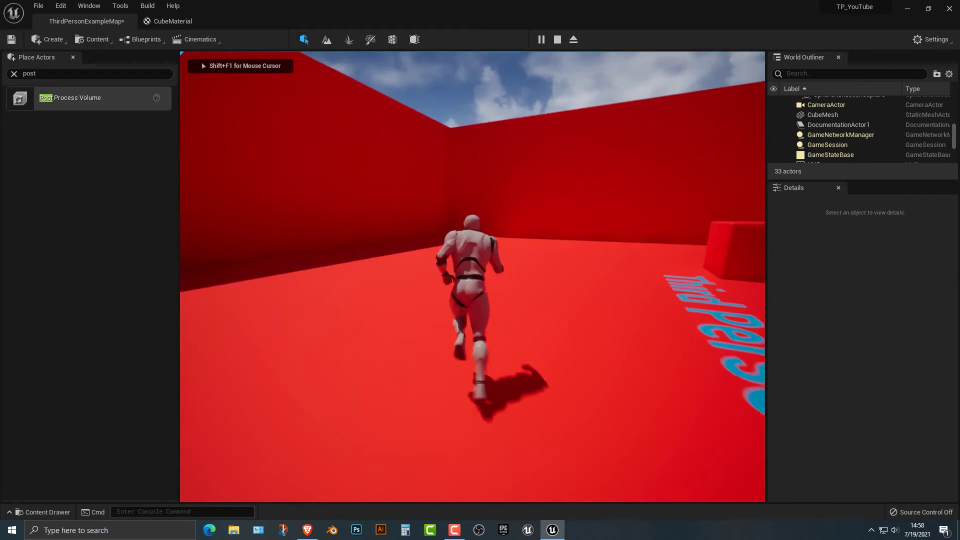
{"action": "key", "text": "w"}
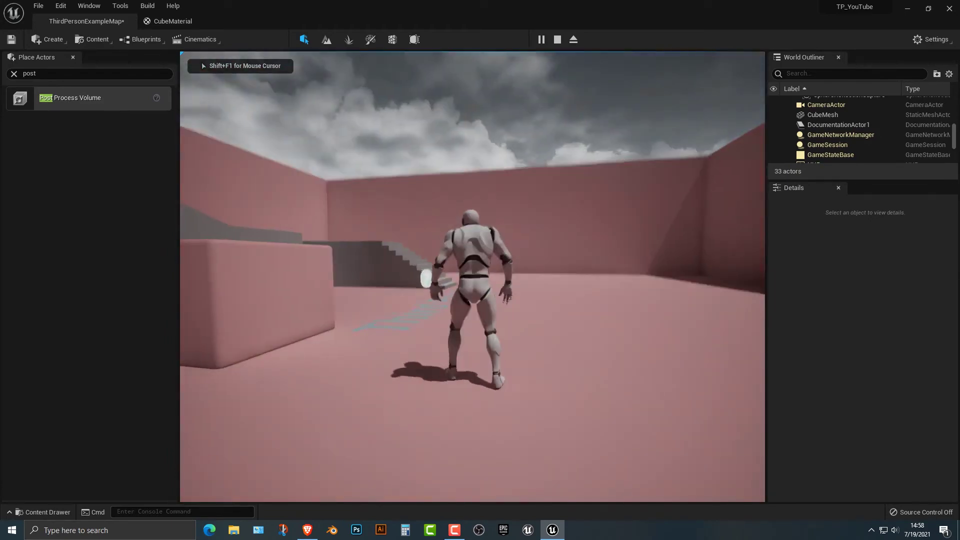
{"action": "key", "text": "a"}
{"action": "key", "text": "s"}
{"action": "key", "text": "w"}
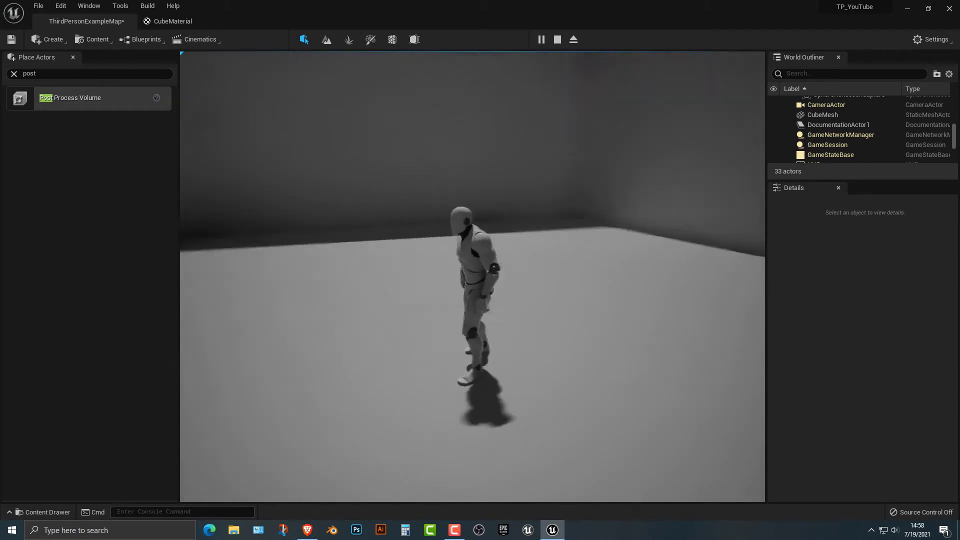
{"action": "key", "text": "w"}
{"action": "key", "text": "w"}
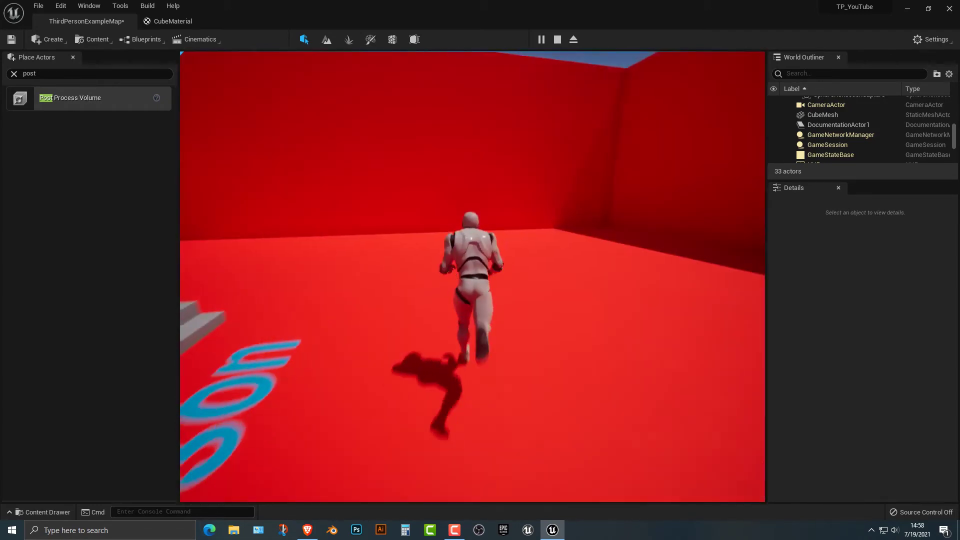
{"action": "key", "text": "w"}
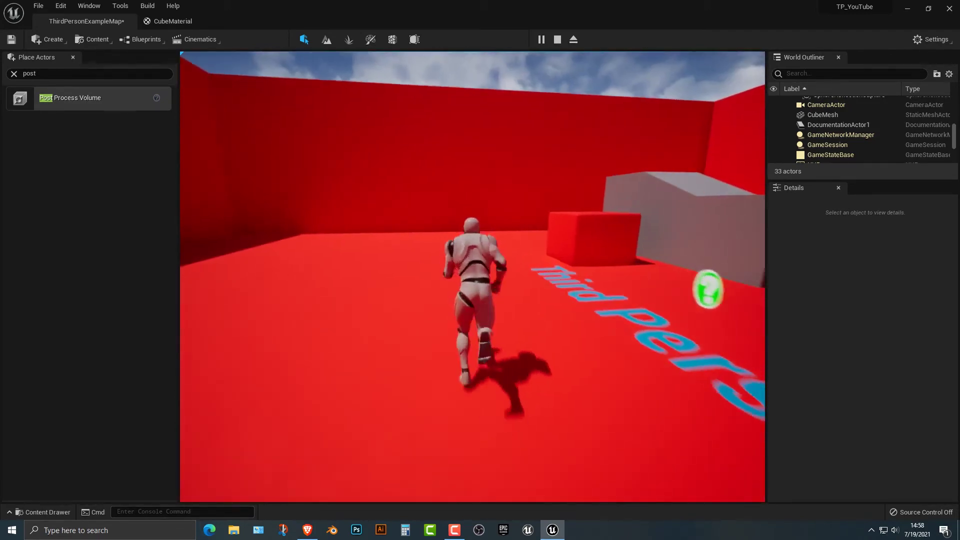
{"action": "key", "text": "w"}
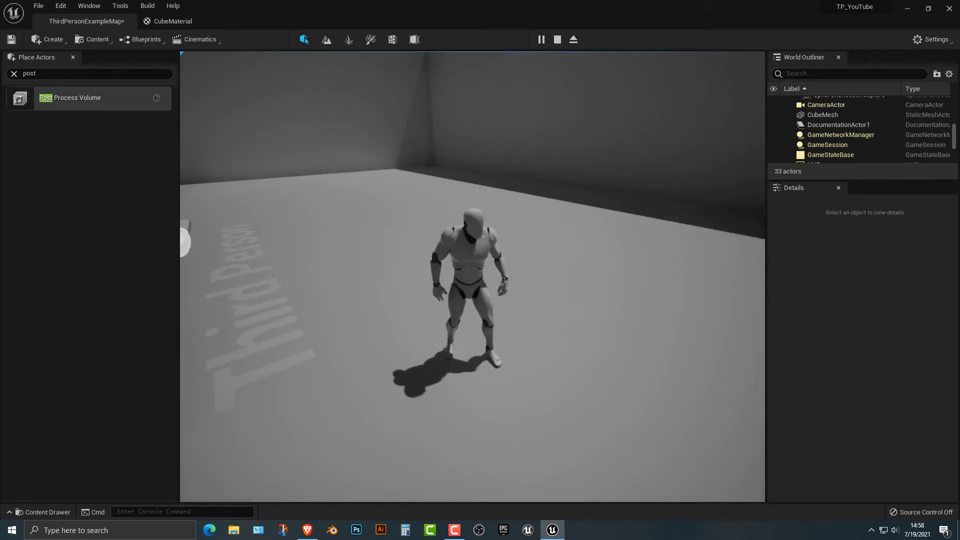
{"action": "key", "text": "w"}
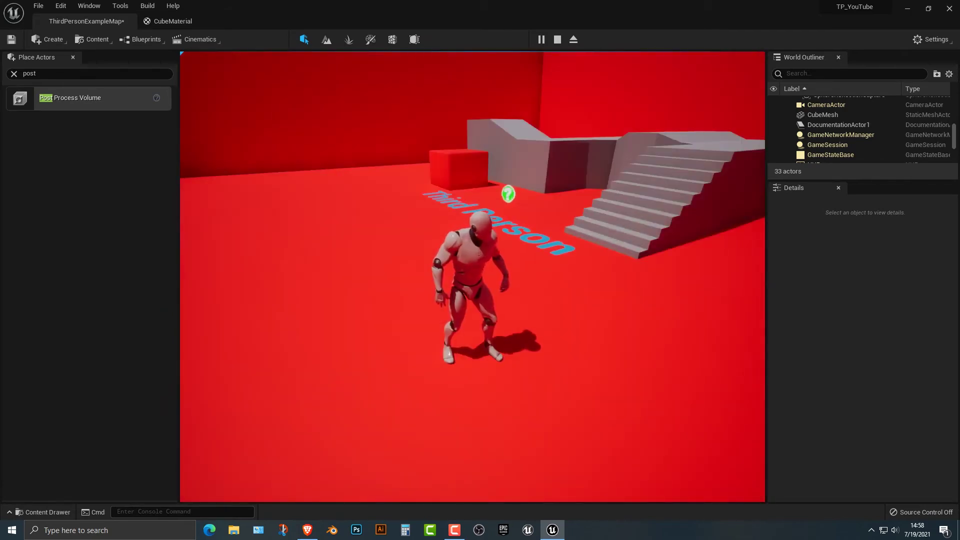
{"action": "key", "text": "Escape"}
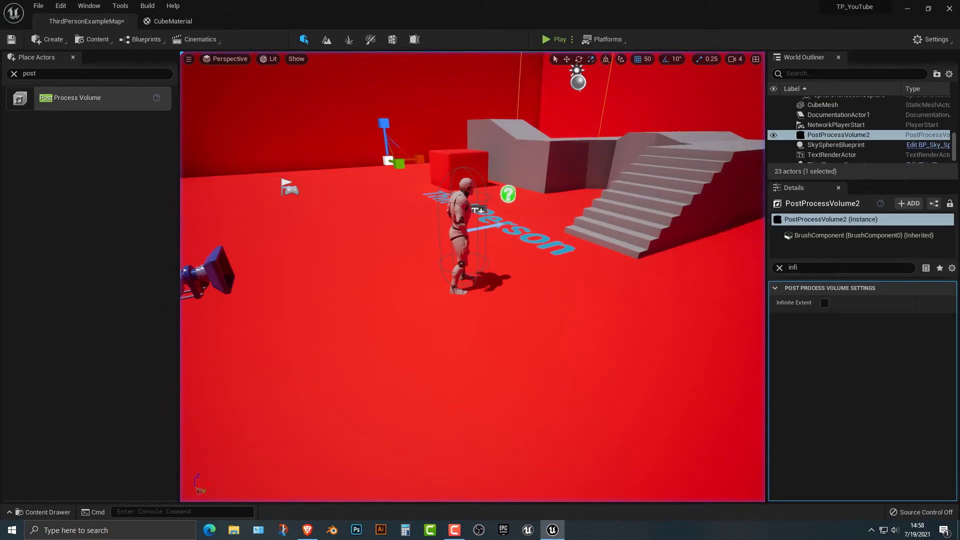
Scale the post process volume taller along Z and wider along Y so it covers more of the arena
{"action": "right_click_drag", "start_coordinate": [700, 290], "coordinate": [731, 273]}
{"action": "key", "text": "w"}
{"action": "key", "text": "s"}
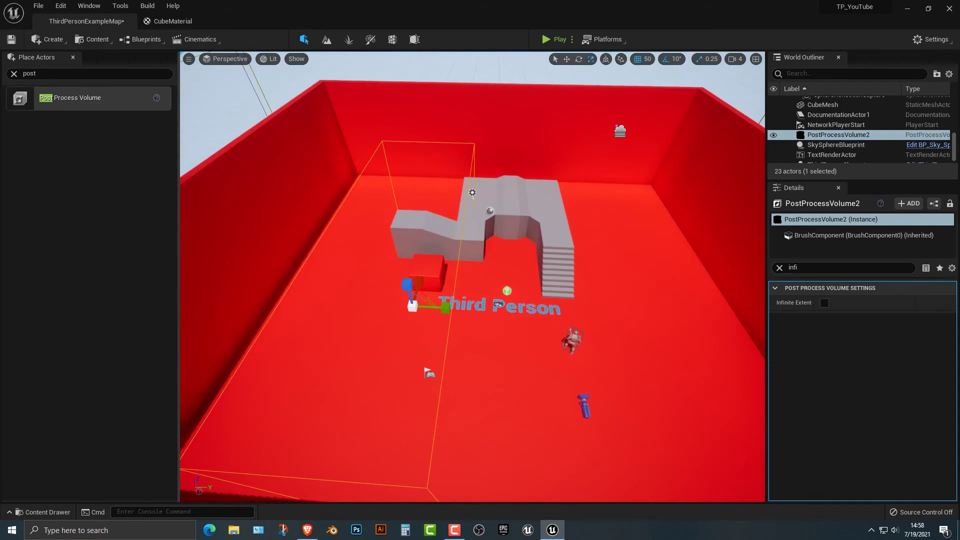
{"action": "left_click_drag", "start_coordinate": [407, 284], "coordinate": [407, 263]}
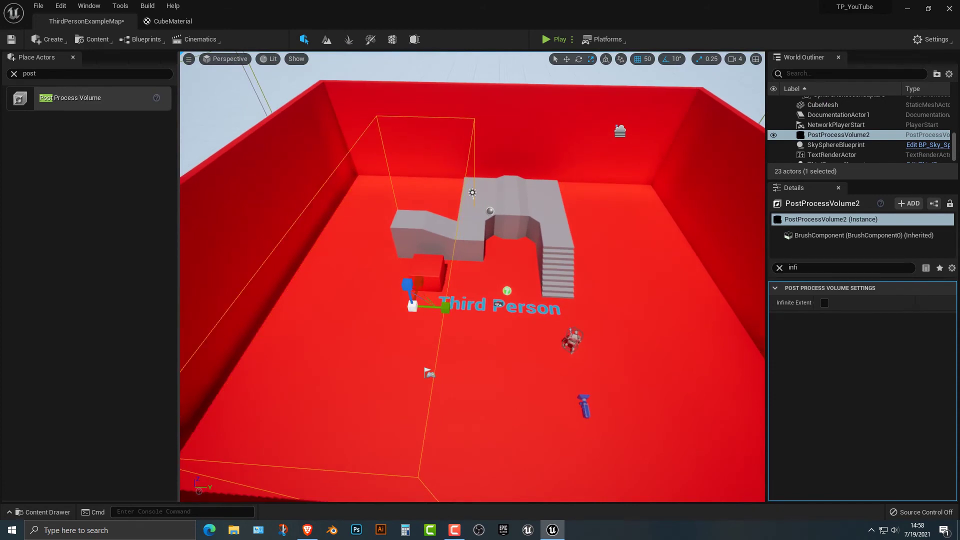
{"action": "left_click_drag", "start_coordinate": [446, 308], "coordinate": [480, 306]}
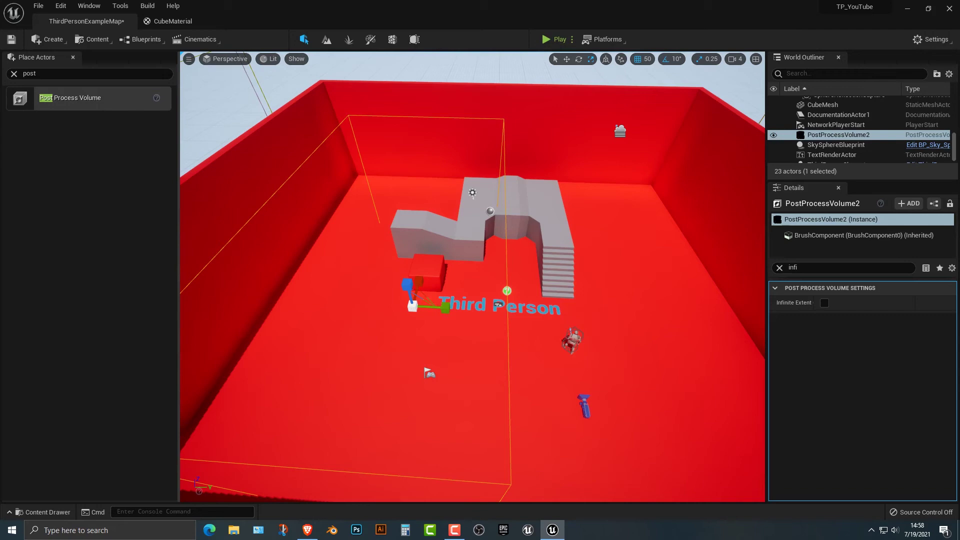
Play the level and run the character into the enlarged volume, turning the camera around to check the desaturated look inside
{"action": "left_click", "coordinate": [547, 40]}
{"action": "left_click", "coordinate": [526, 150]}
{"action": "key", "text": "w"}
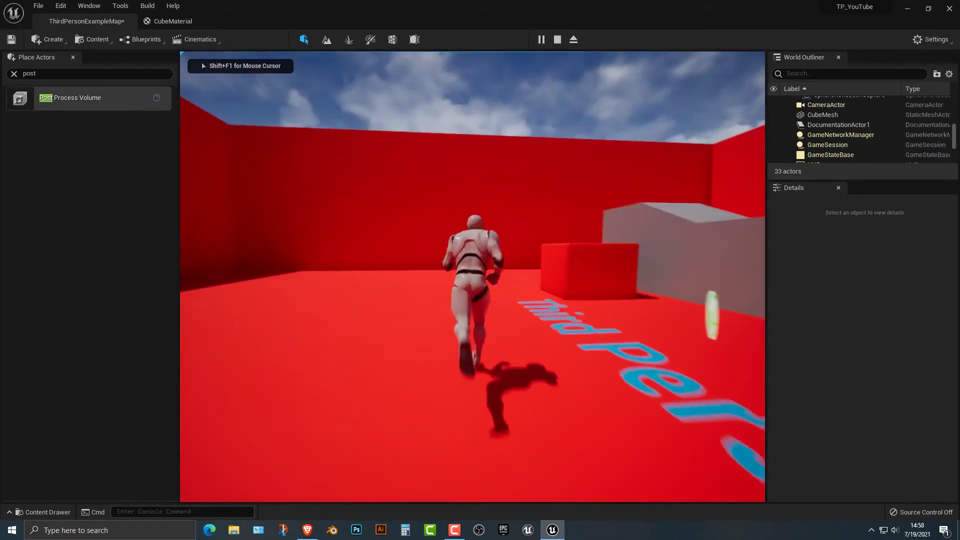
{"action": "key", "text": "w"}
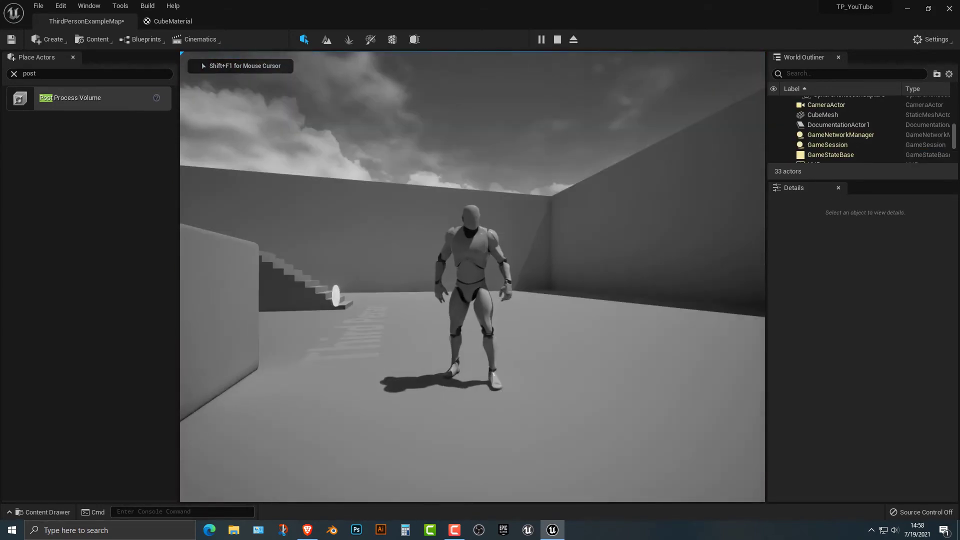
{"action": "key", "text": "w"}
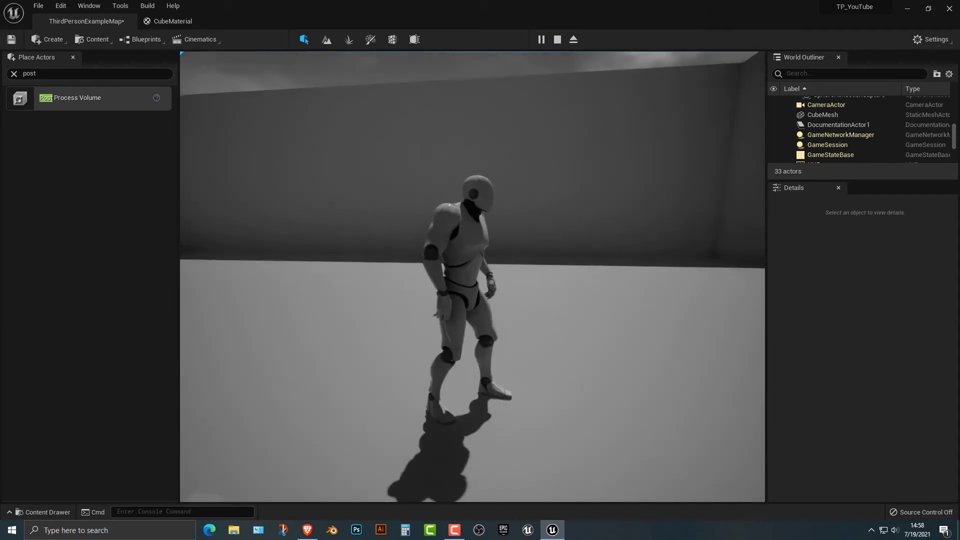
{"action": "key", "text": "w"}
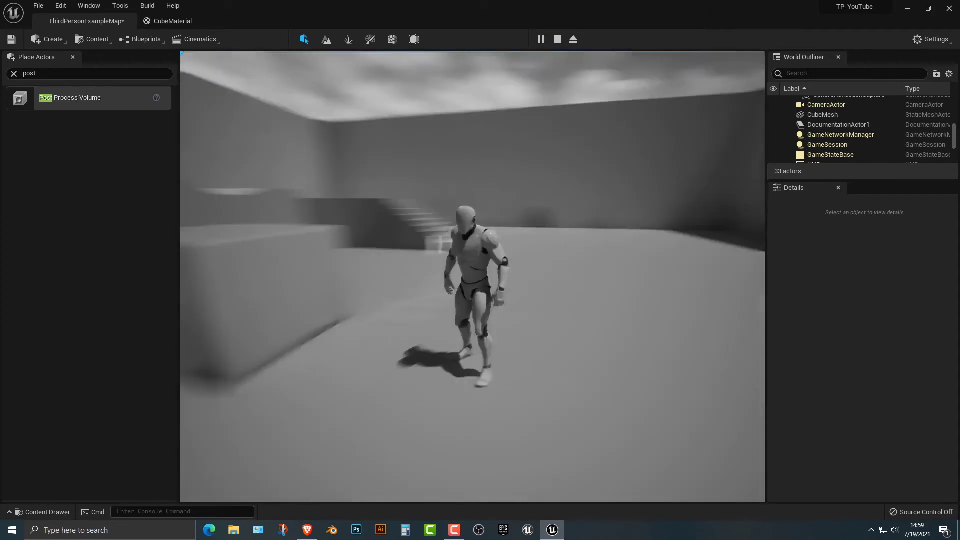
{"action": "key", "text": "w"}
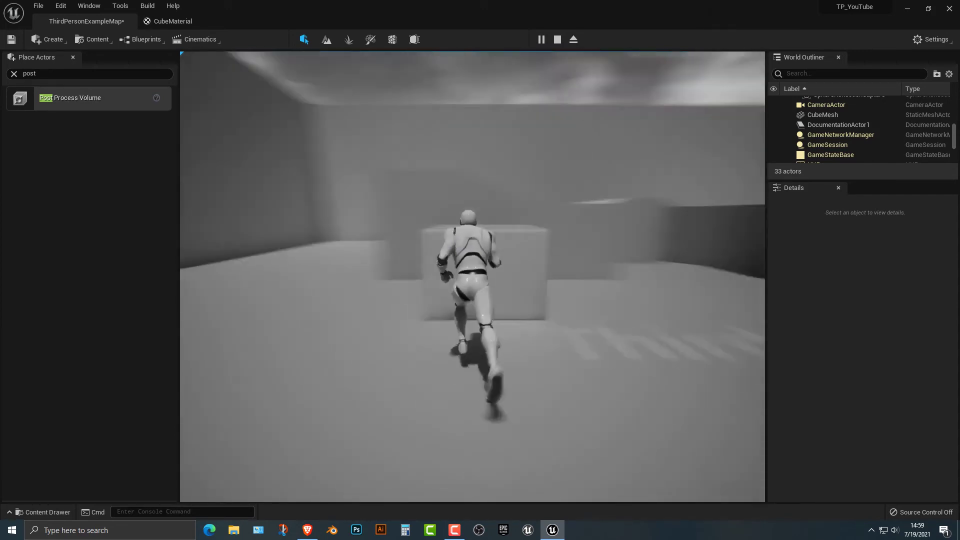
Jump and run the character over the box, ramps and stairs, out of the volume and back in, to compare the colors
{"action": "key", "text": "space"}
{"action": "key", "text": "w"}
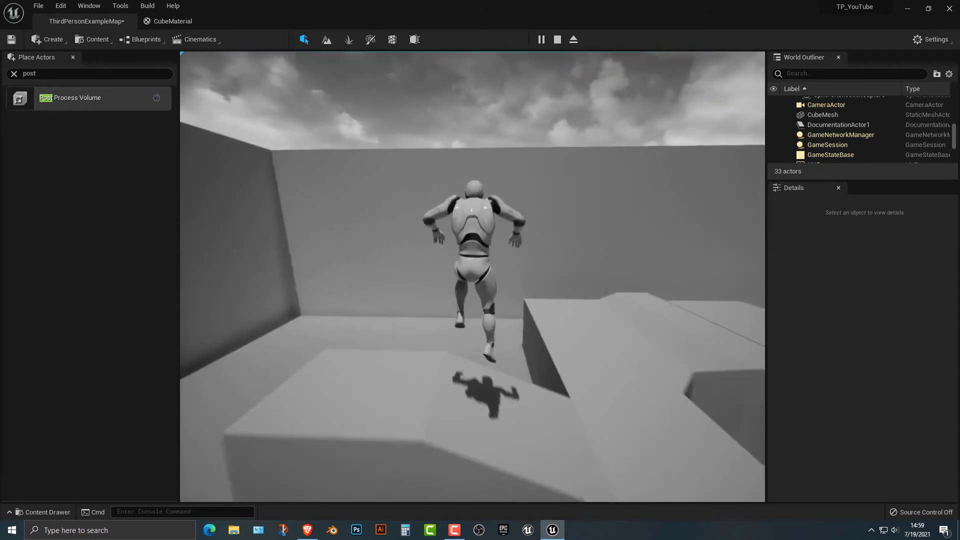
{"action": "key", "text": "w"}
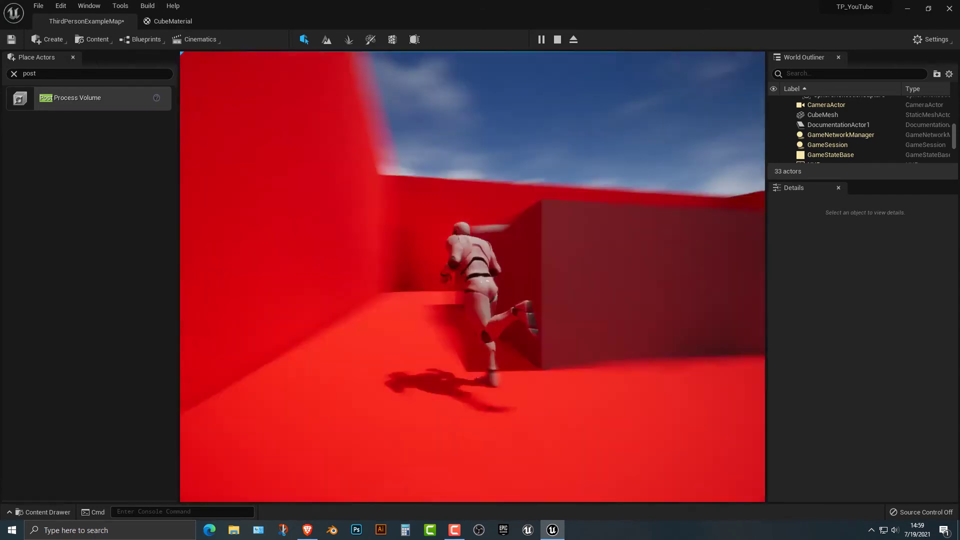
{"action": "key", "text": "space"}
{"action": "key", "text": "w"}
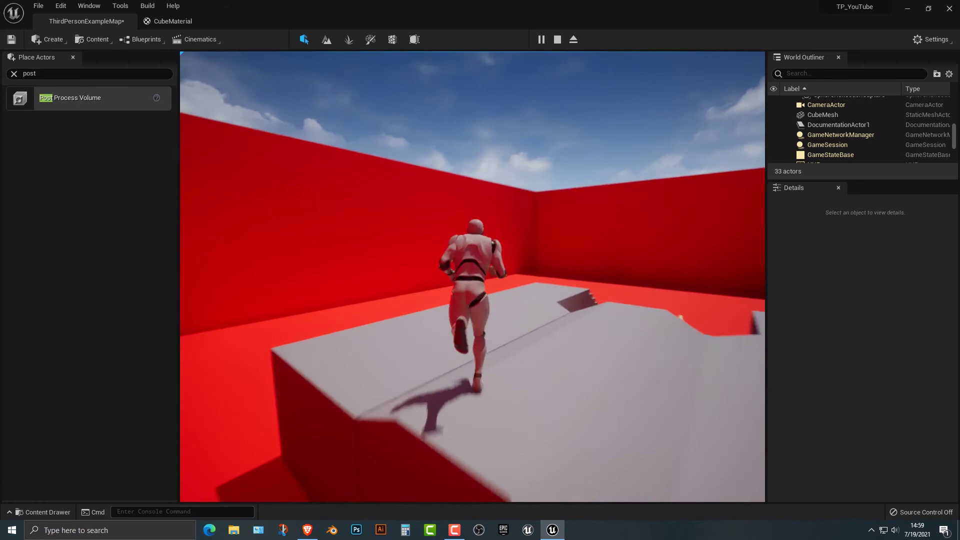
{"action": "key", "text": "w"}
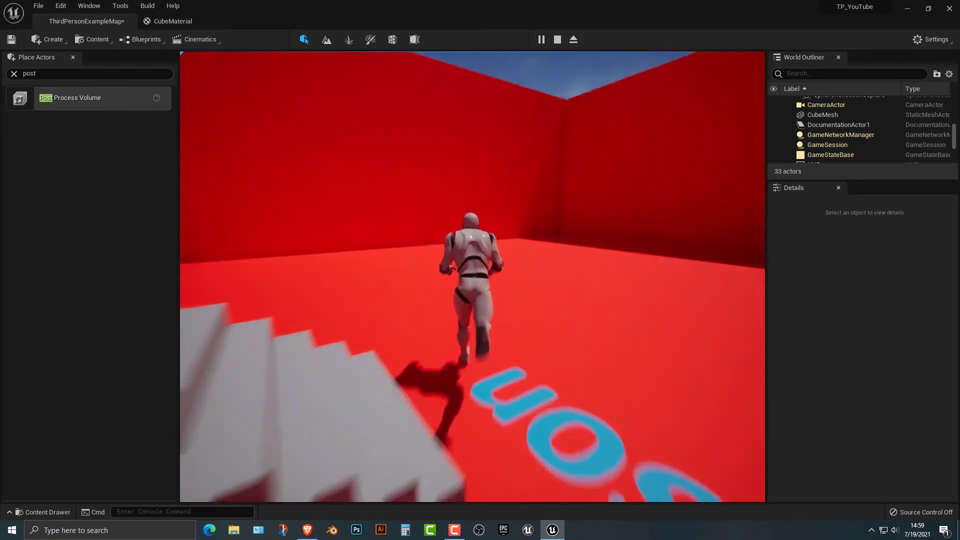
{"action": "key", "text": "w"}
{"action": "key", "text": "space"}
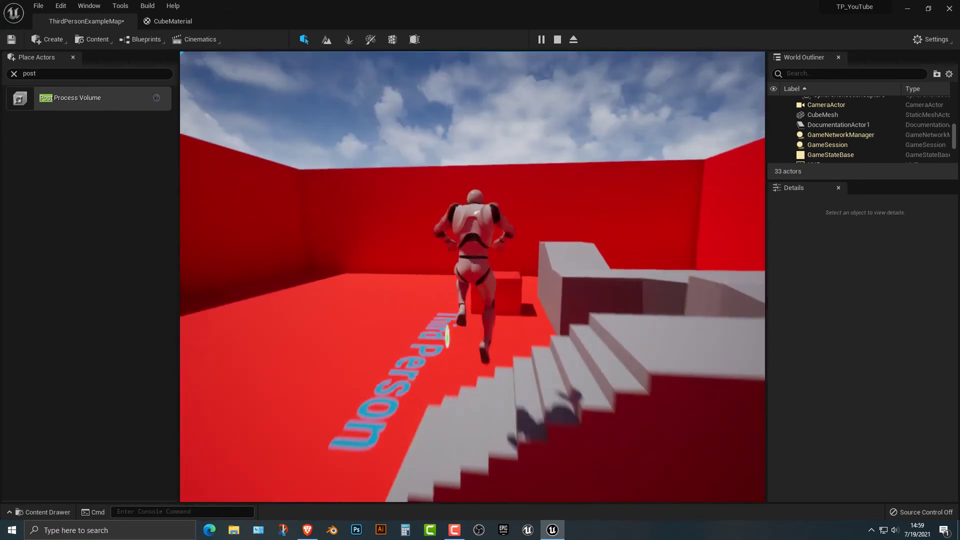
{"action": "key", "text": "w"}
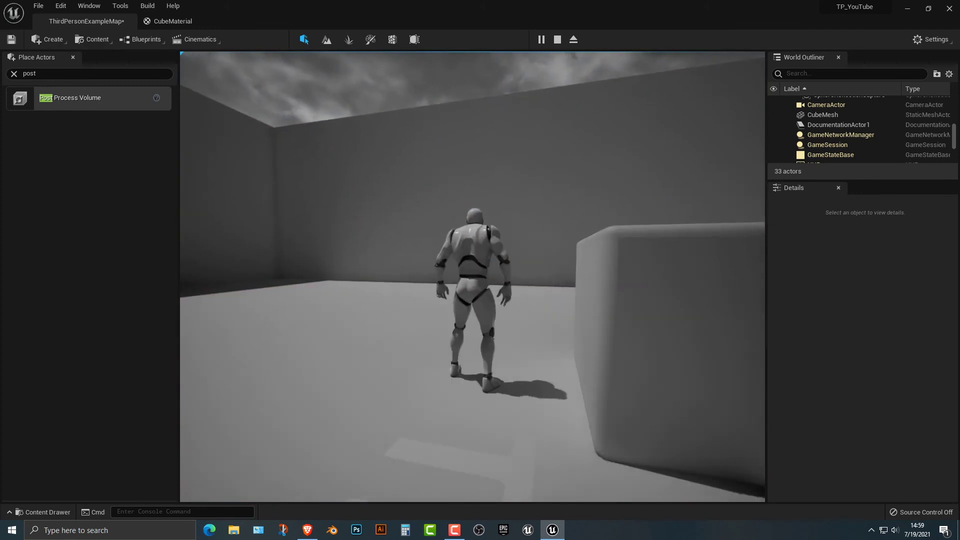